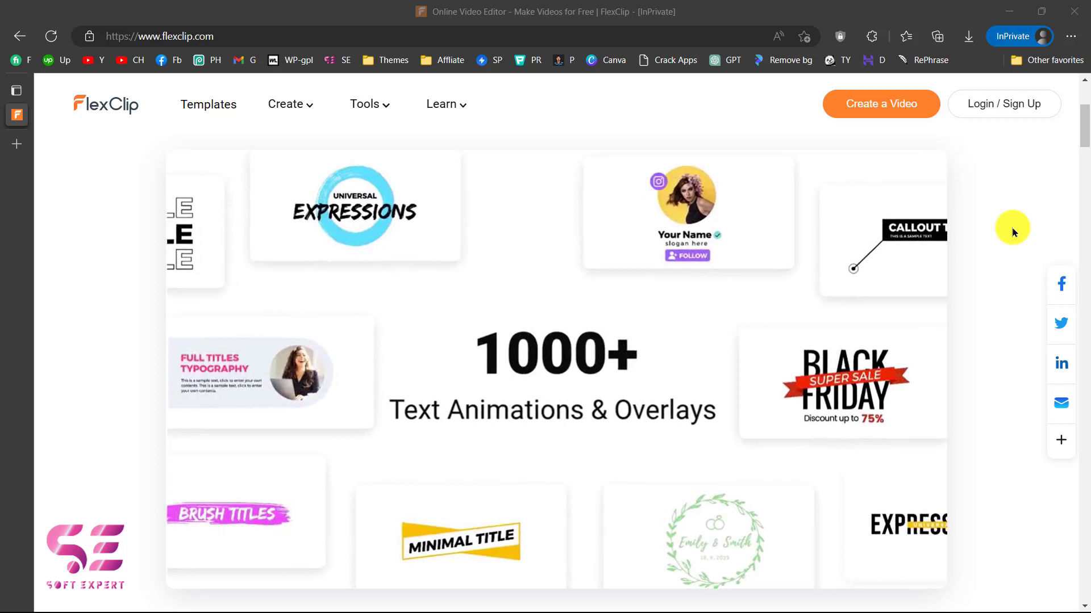
Scroll the FlexClip homepage down to the templates showcase, through YouTube Channel Promotion and More Templates.
scroll(1012, 230, up, 4)
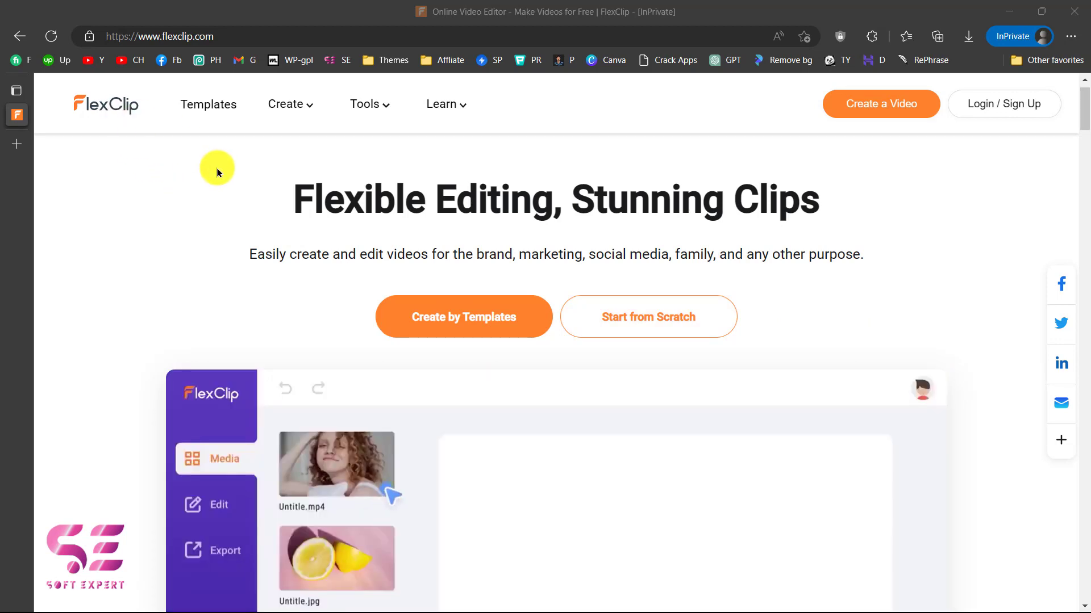
scroll(215, 166, down, 2)
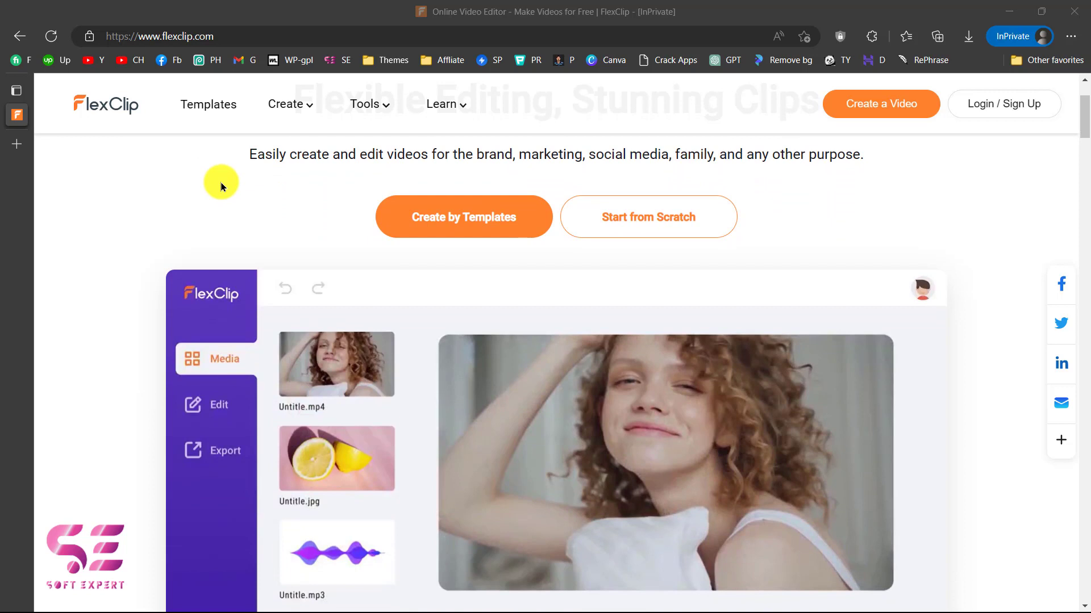
scroll(221, 188, down, 2)
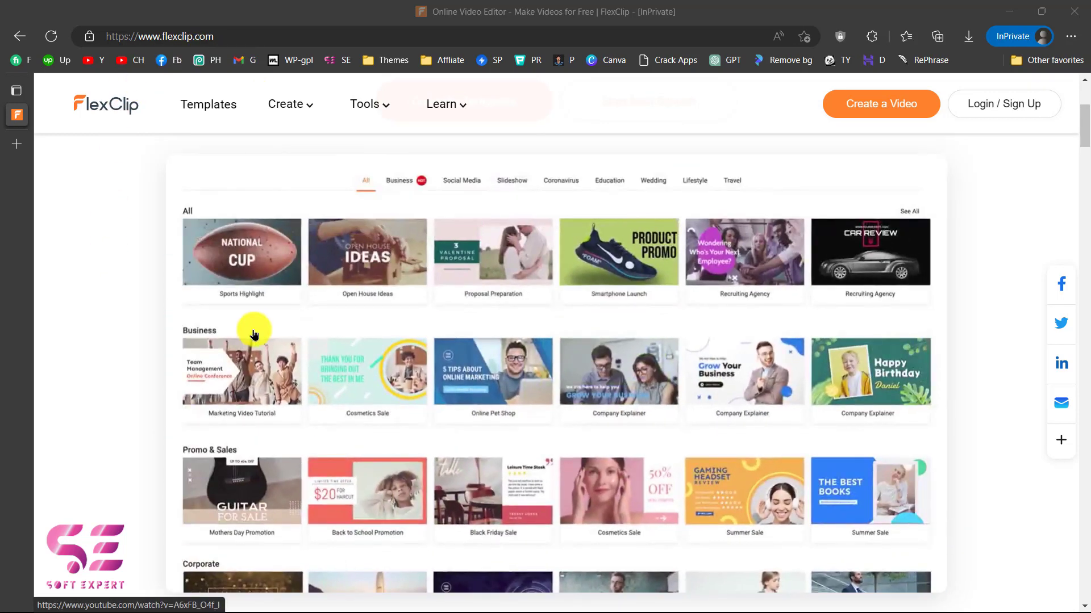
scroll(460, 379, down, 6)
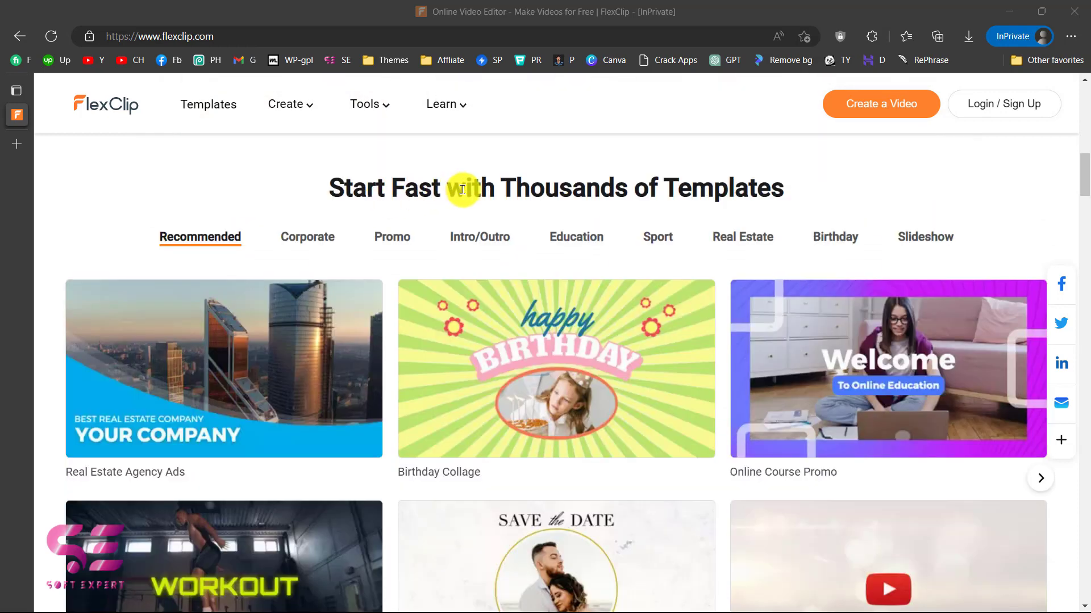
scroll(462, 190, down, 1)
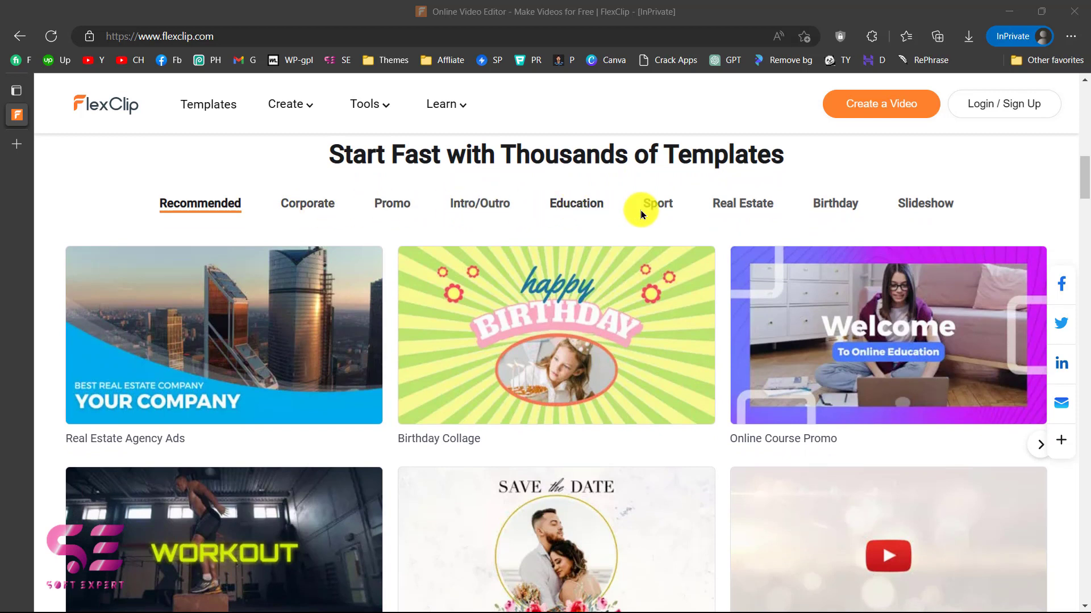
scroll(835, 440, down, 1)
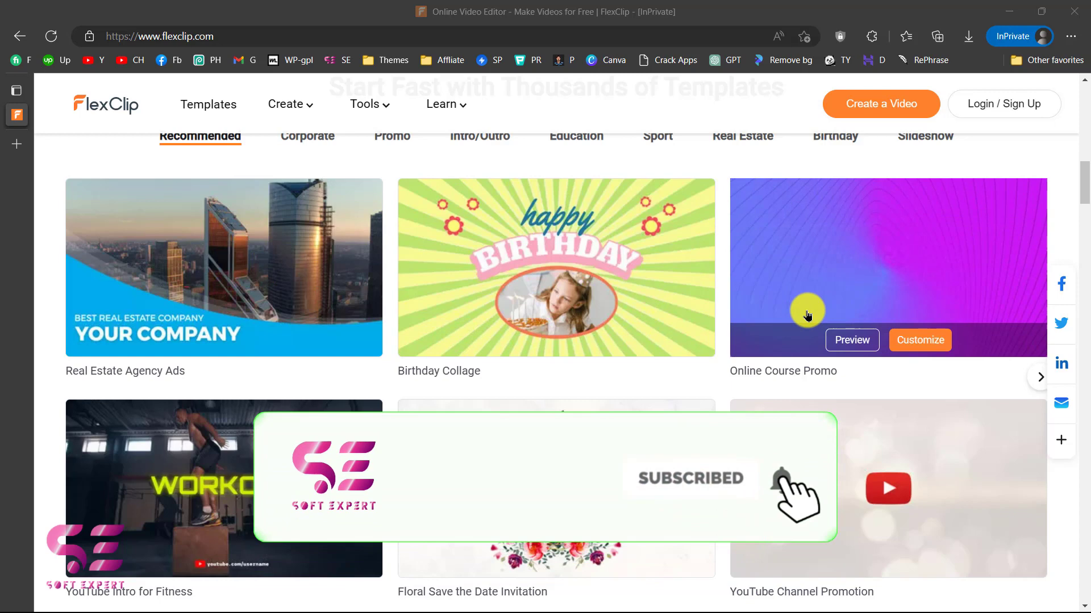
scroll(808, 314, down, 1)
scroll(807, 314, down, 1)
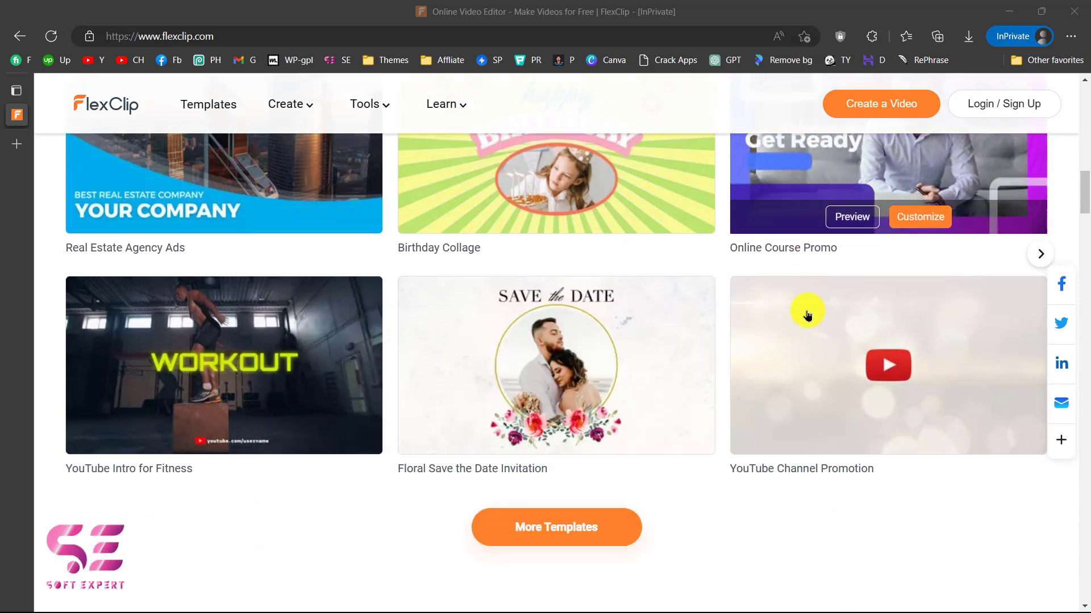
Scroll past the three-step video guide, testimonials and free-start banner down to the homepage footer.
scroll(807, 314, down, 3)
scroll(807, 315, down, 6)
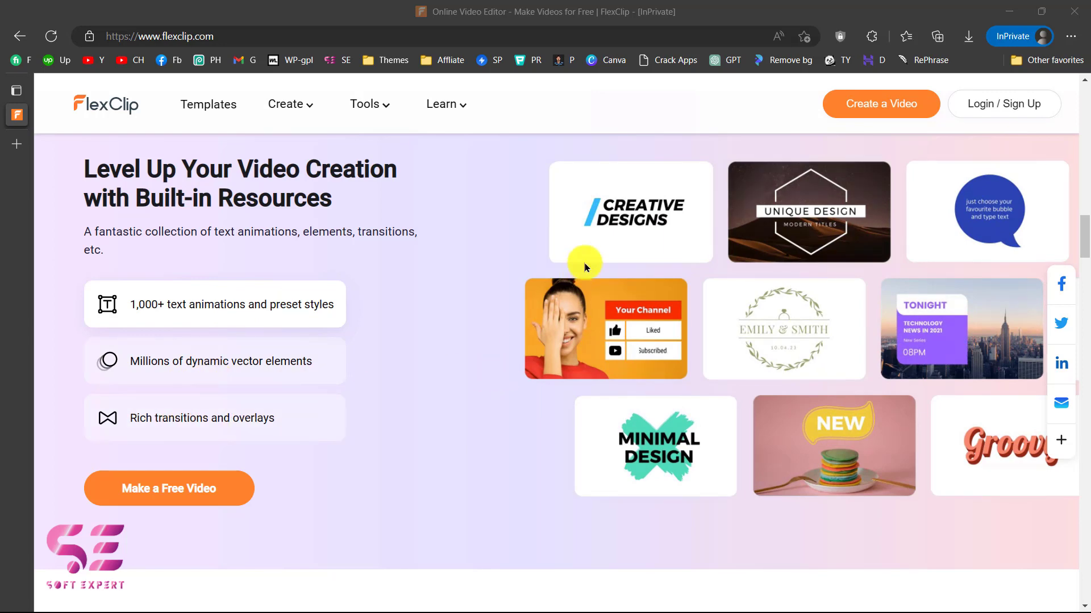
scroll(709, 443, down, 8)
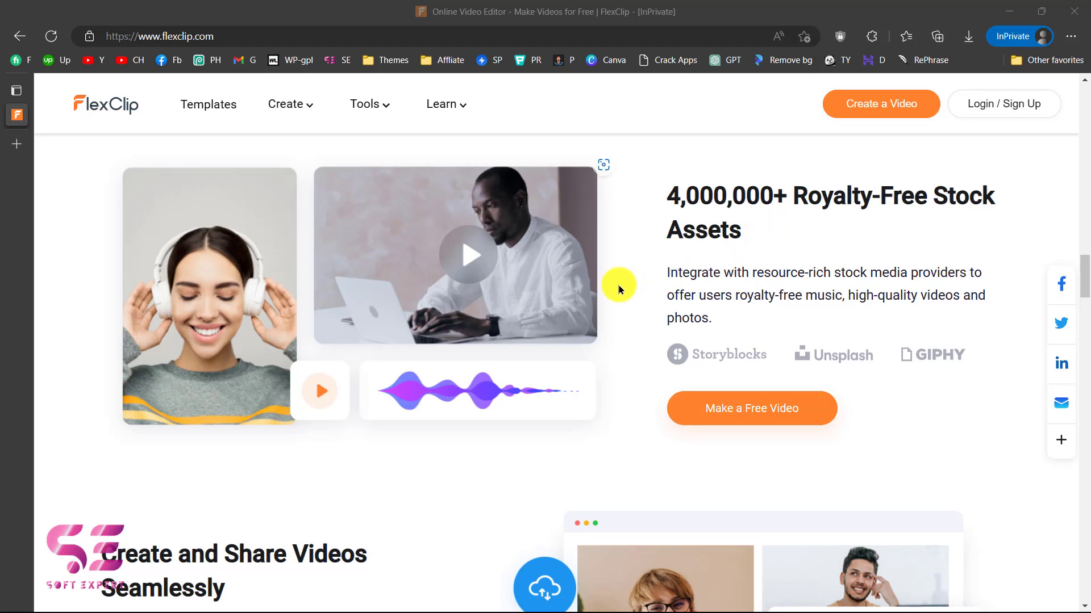
scroll(619, 288, down, 5)
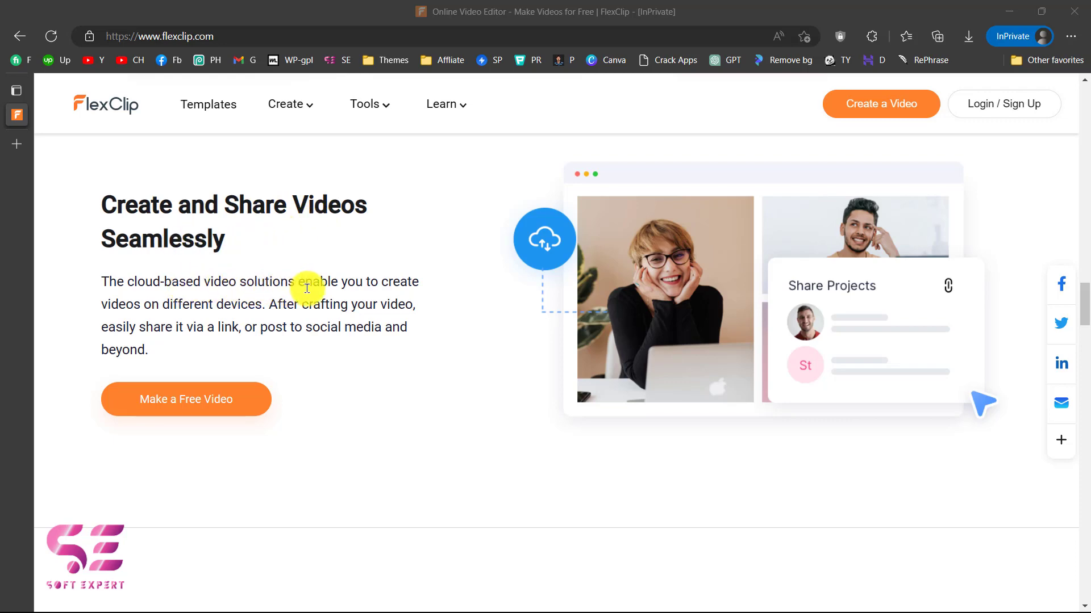
scroll(544, 405, down, 5)
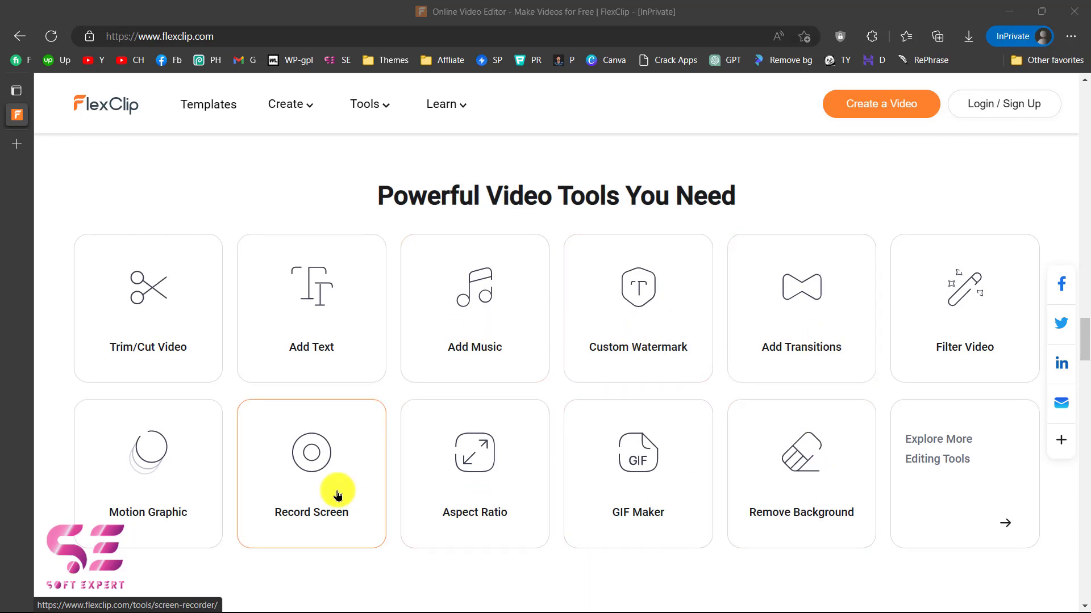
scroll(338, 494, down, 10)
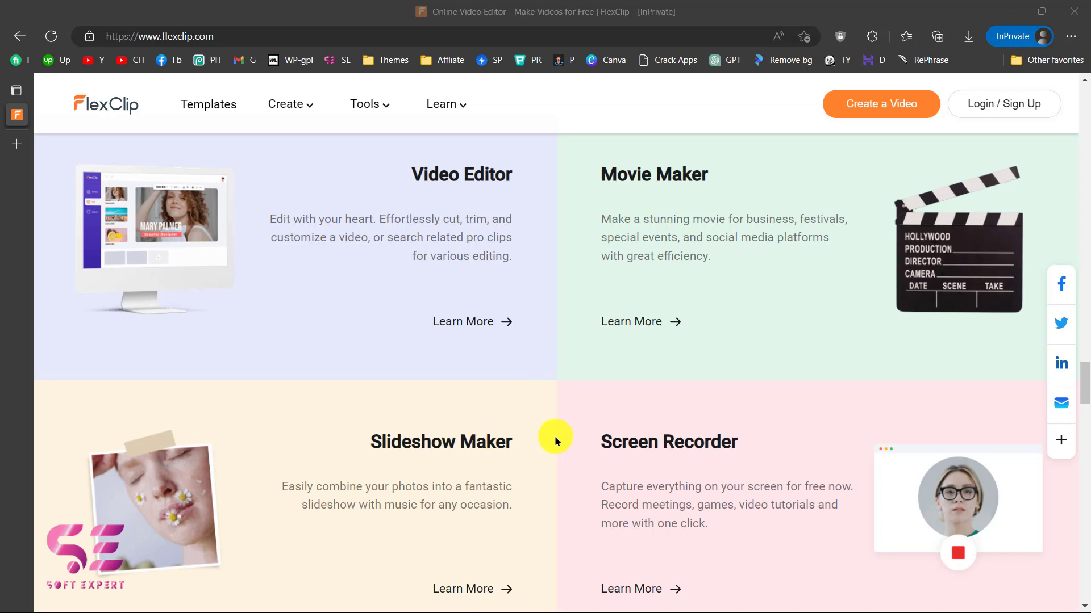
scroll(691, 484, down, 10)
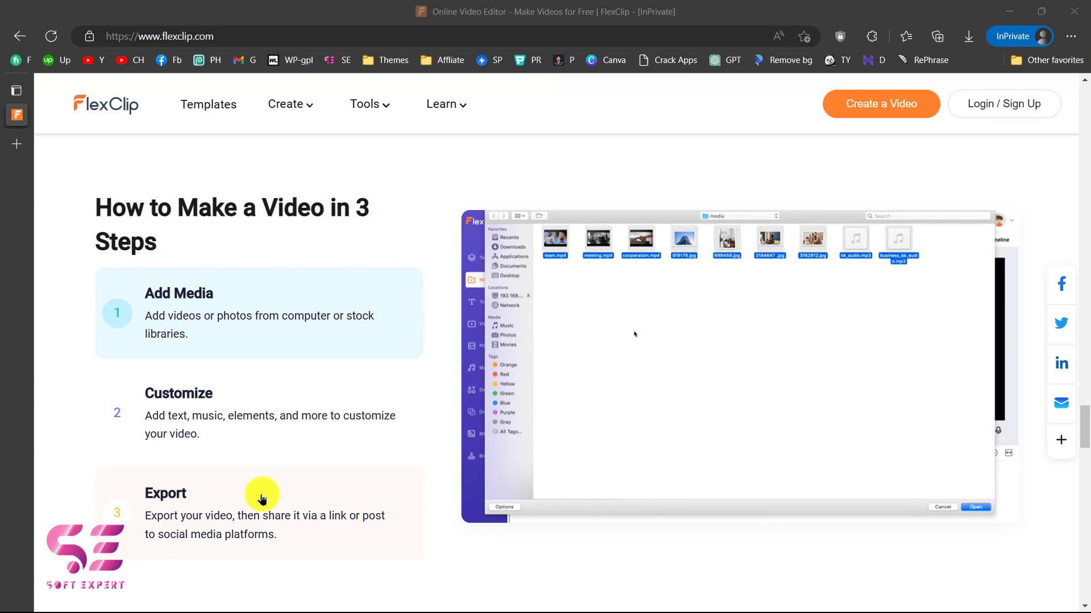
scroll(337, 507, down, 15)
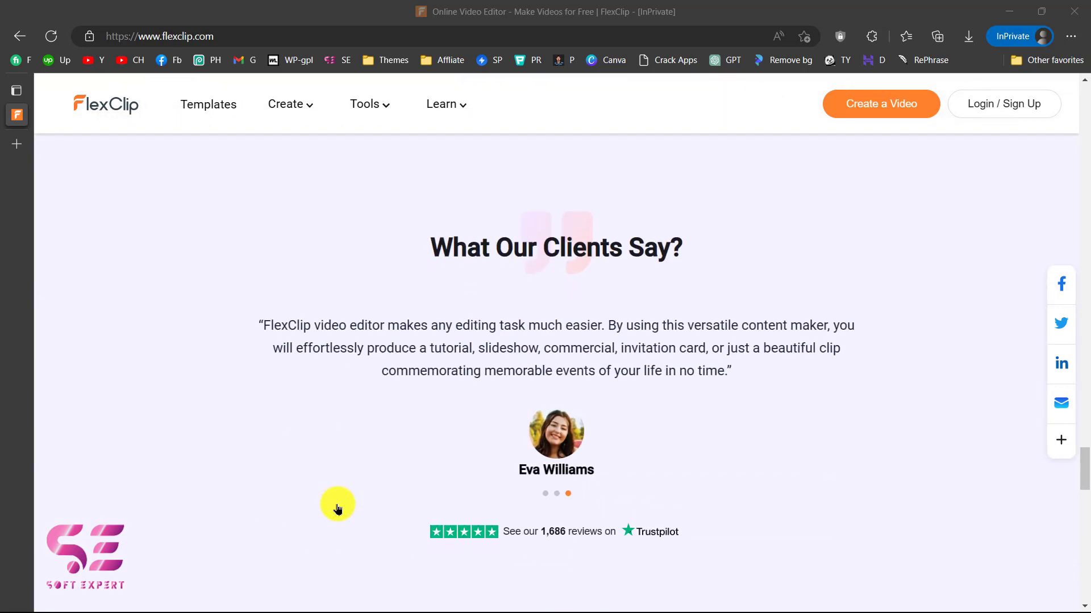
scroll(337, 507, down, 12)
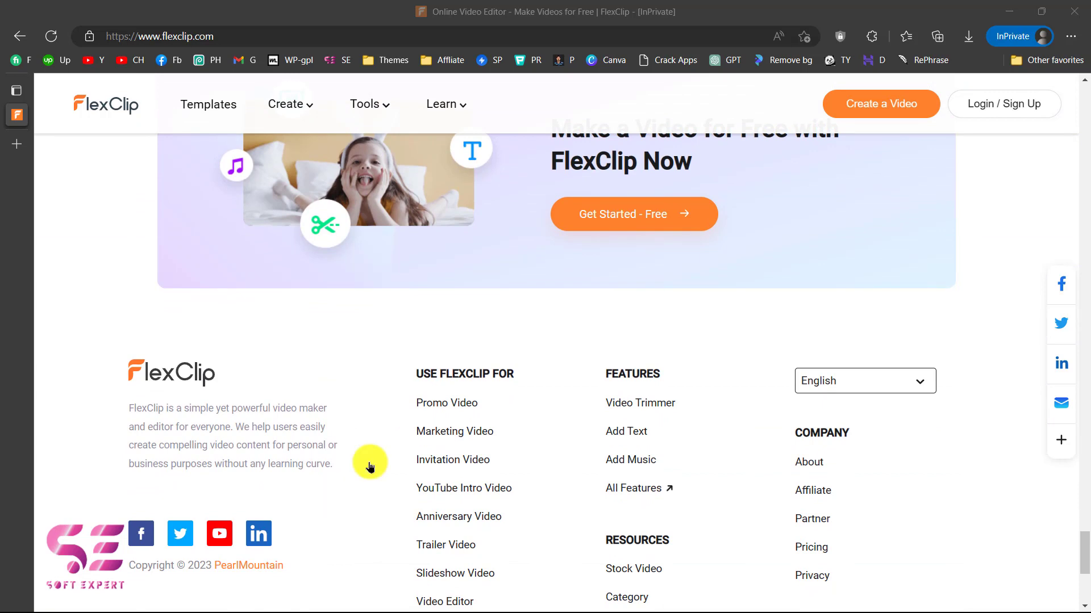
Visit FlexClip's Login / Sign Up page at its email field, then minimize the window to reach Gmail.
click(1005, 111)
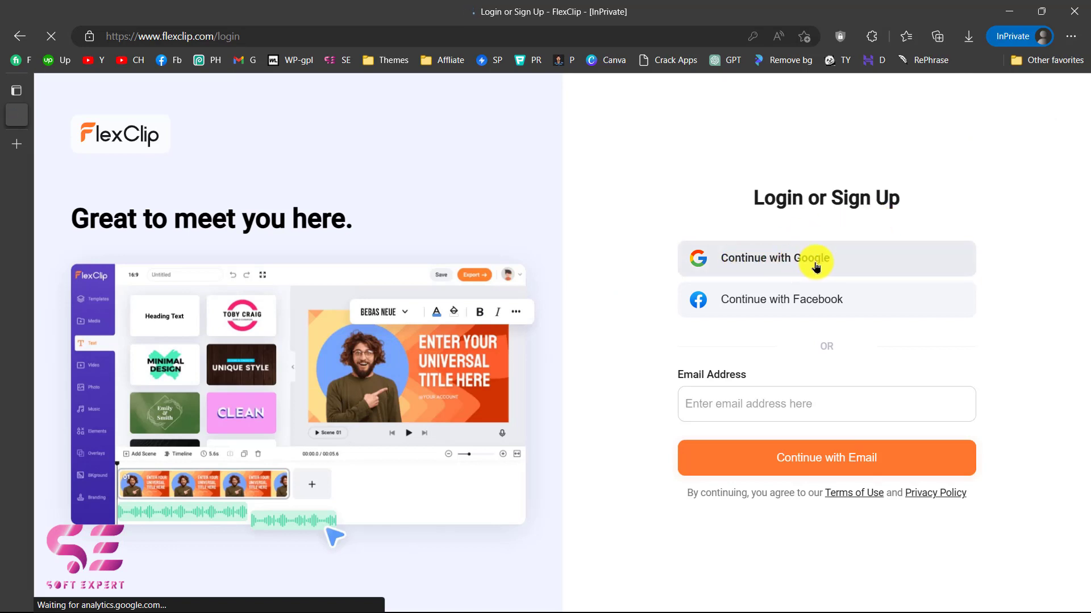
click(696, 390)
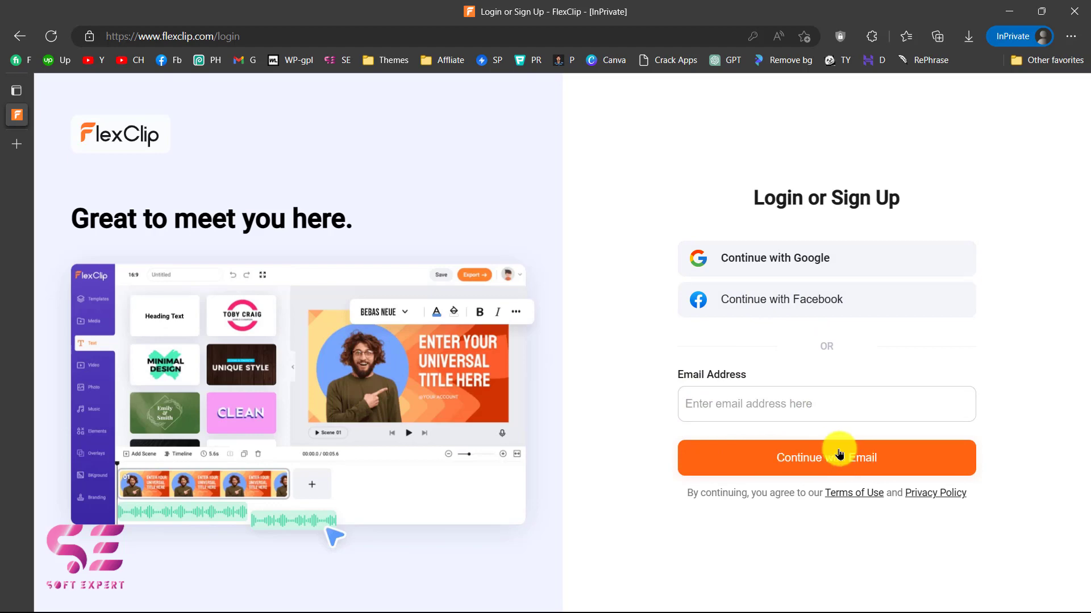
click(1004, 6)
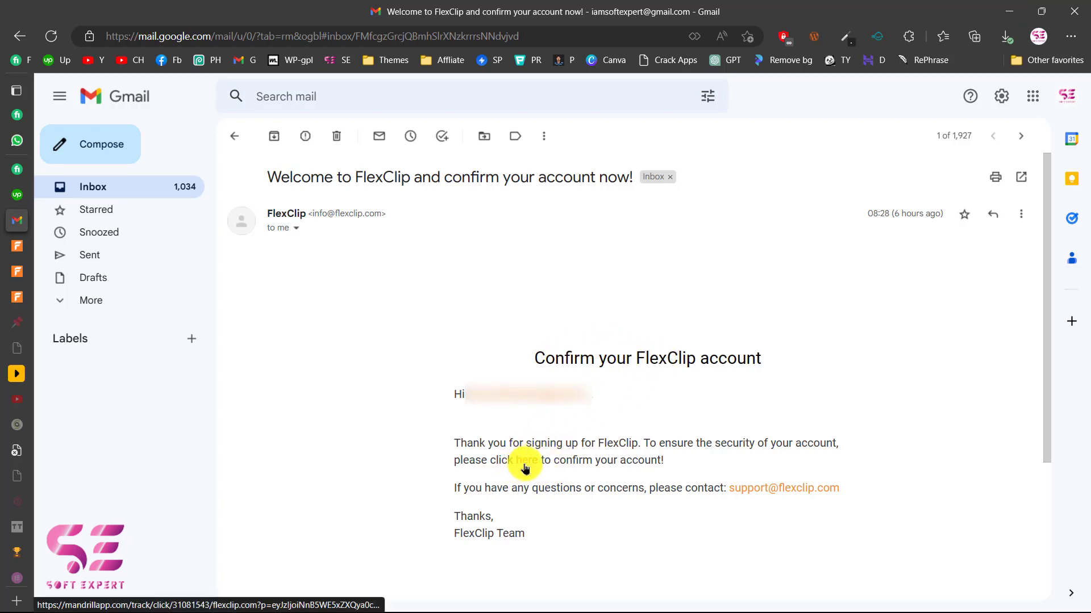
Follow the 'click here' link in the FlexClip confirmation email to activate the account.
click(17, 245)
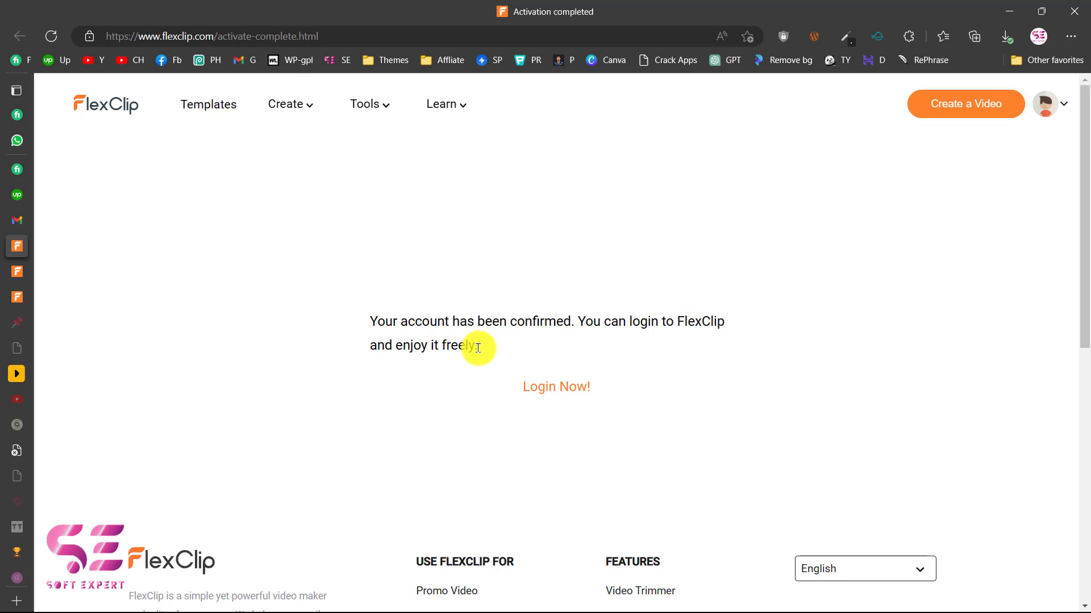
Log in after activation and browse the editor's Home templates to find Online Course Promotion.
click(555, 390)
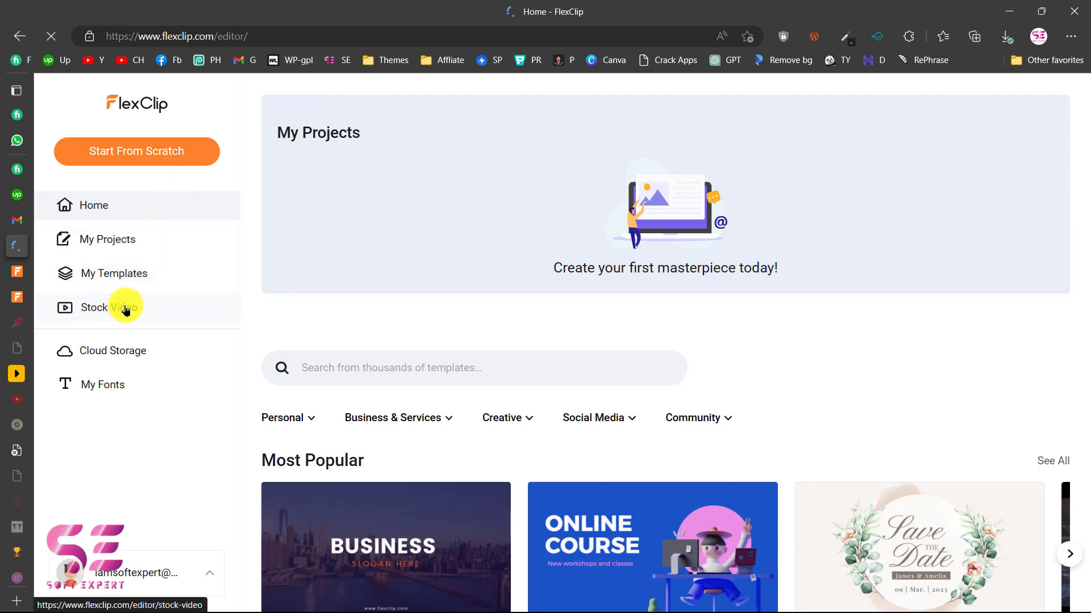
scroll(555, 414, down, 4)
scroll(555, 417, down, 1)
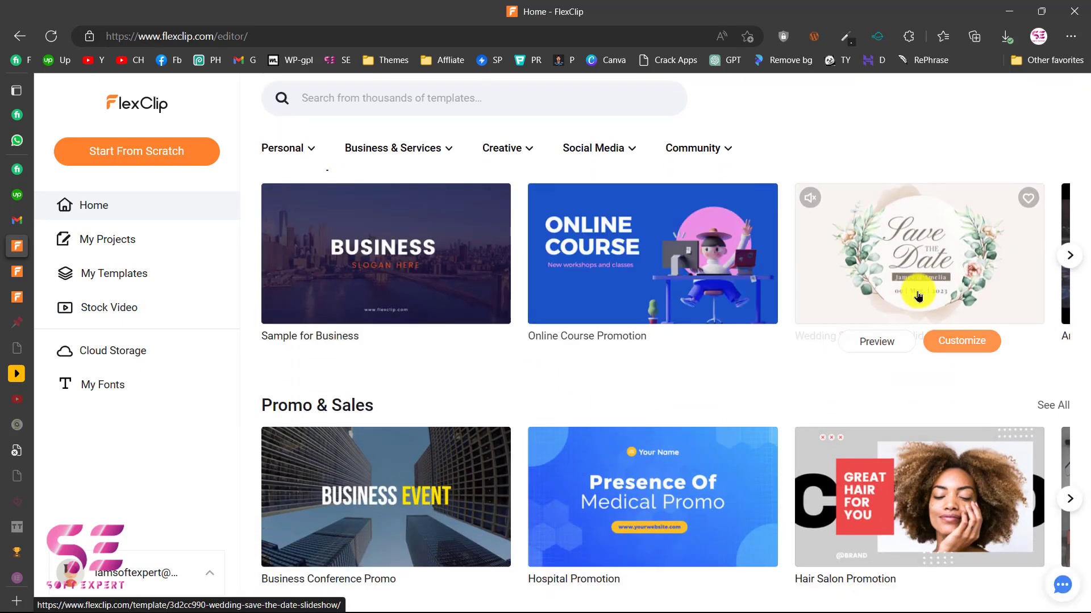
scroll(915, 292, down, 20)
scroll(438, 365, up, 4)
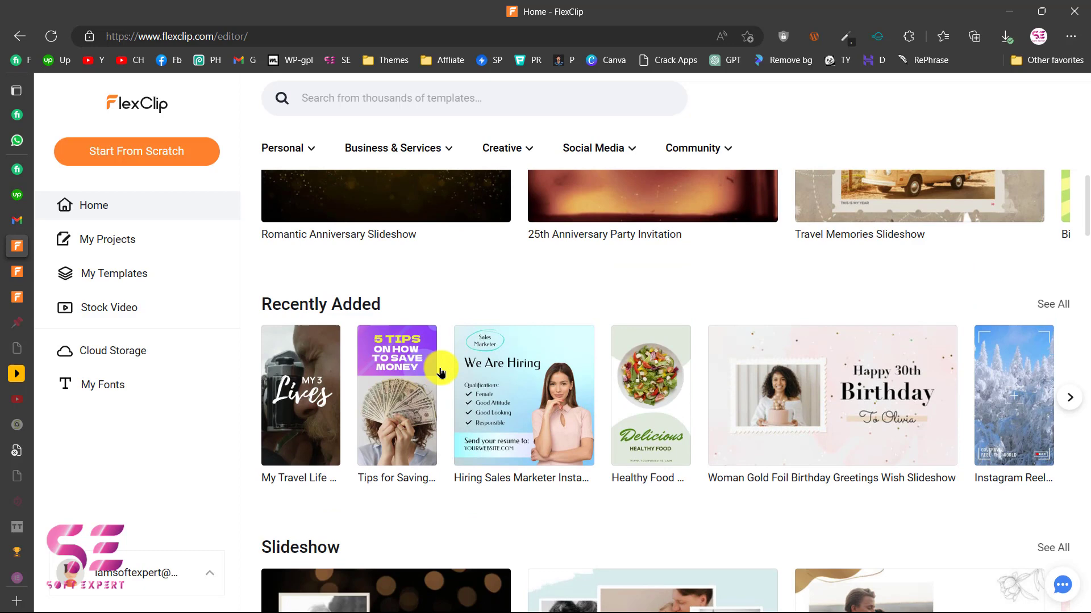
scroll(440, 372, up, 9)
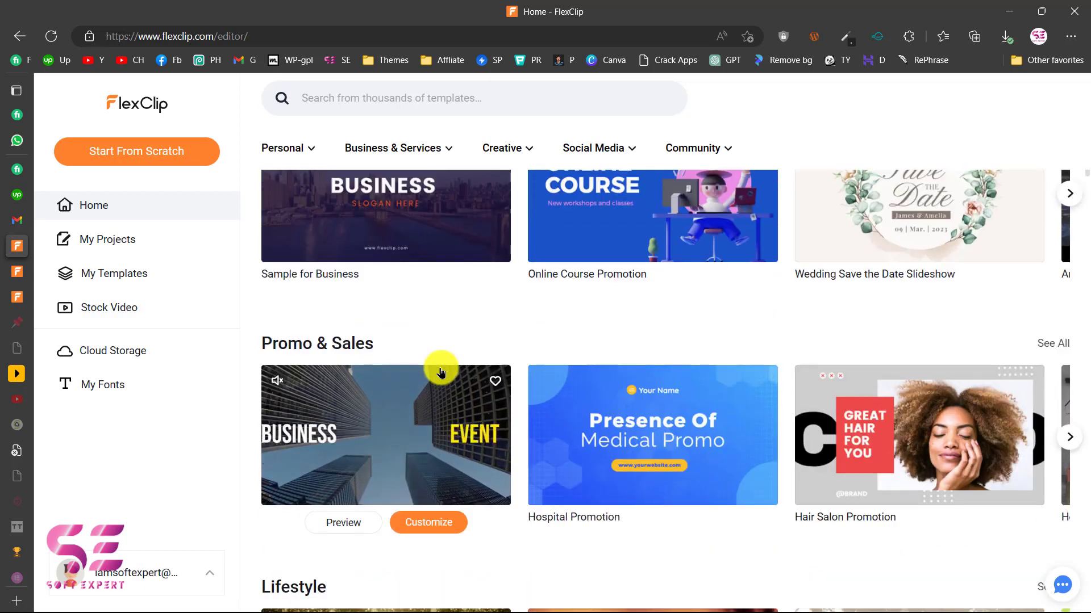
scroll(609, 297, up, 2)
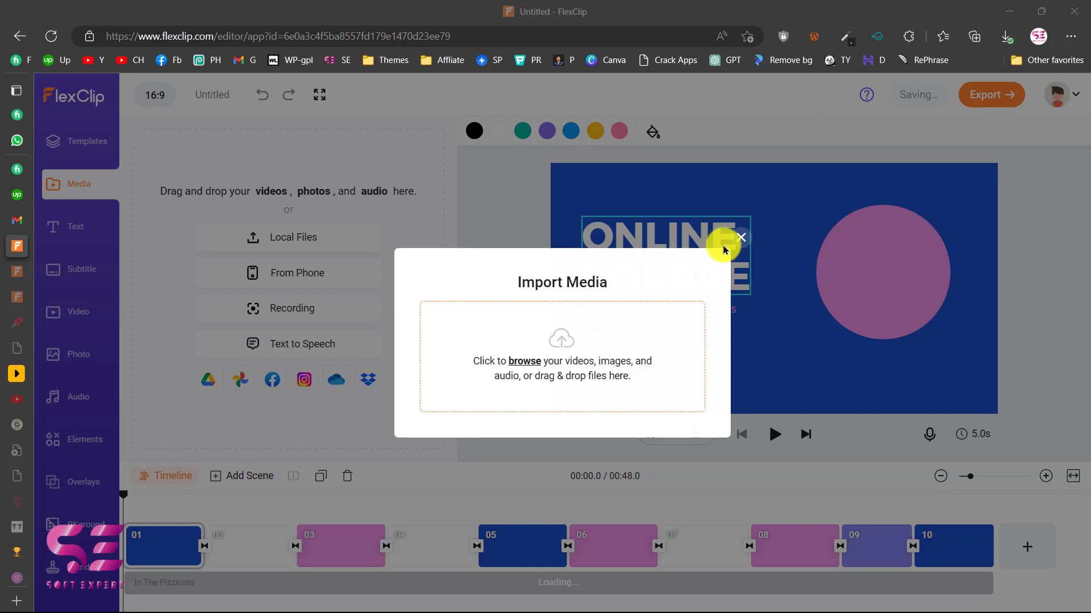
click(740, 237)
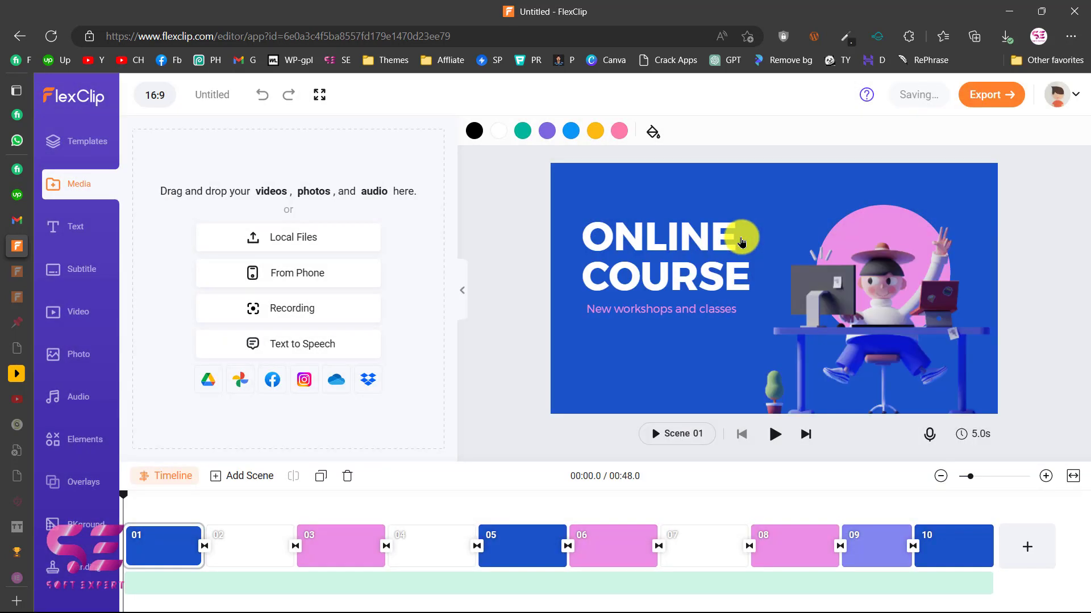
click(879, 316)
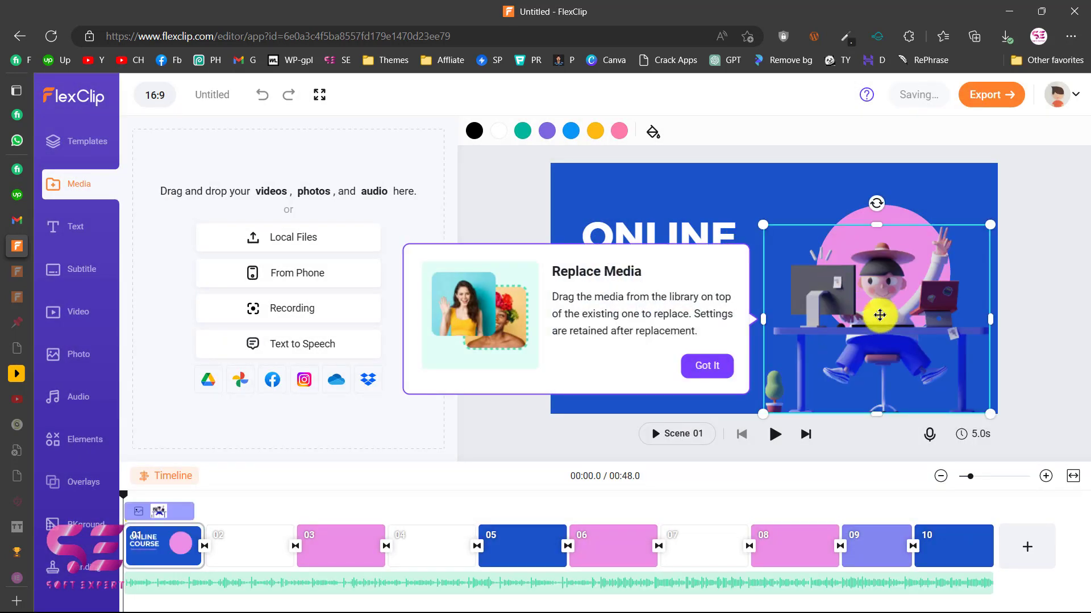
click(708, 358)
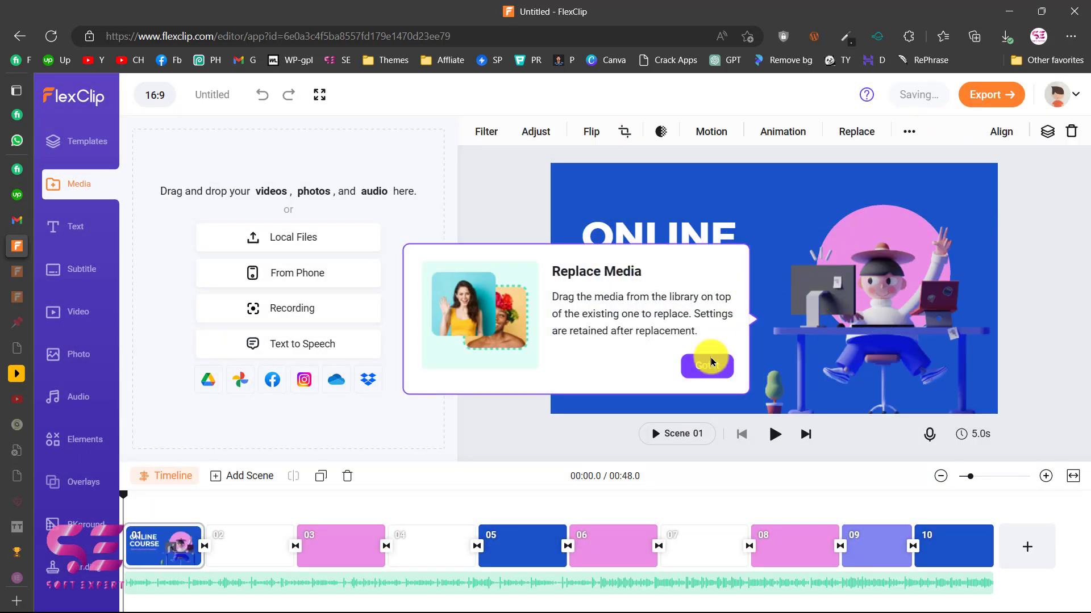
click(720, 228)
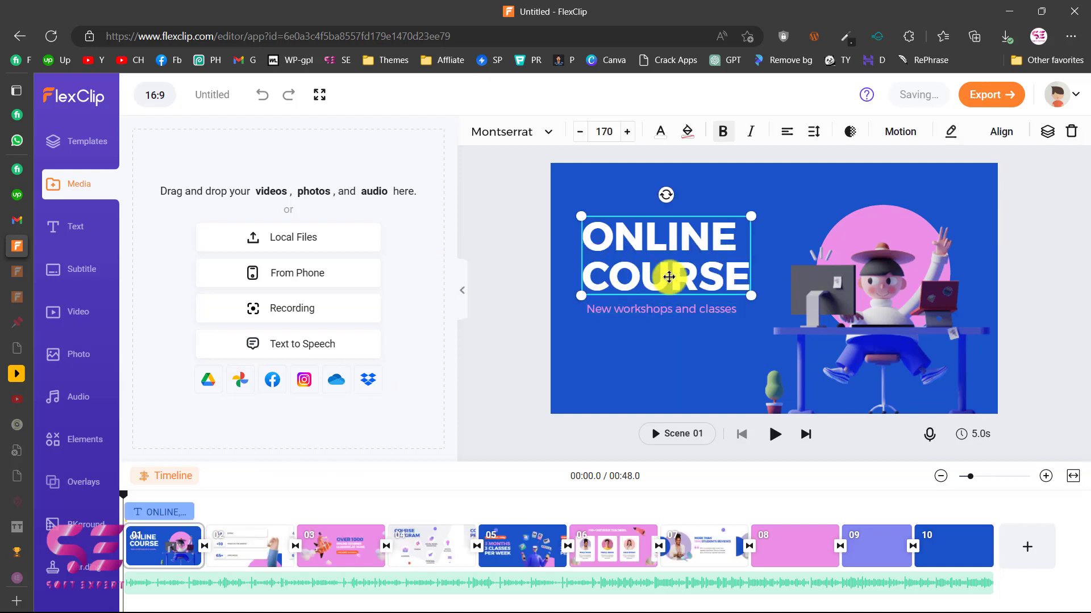
click(657, 310)
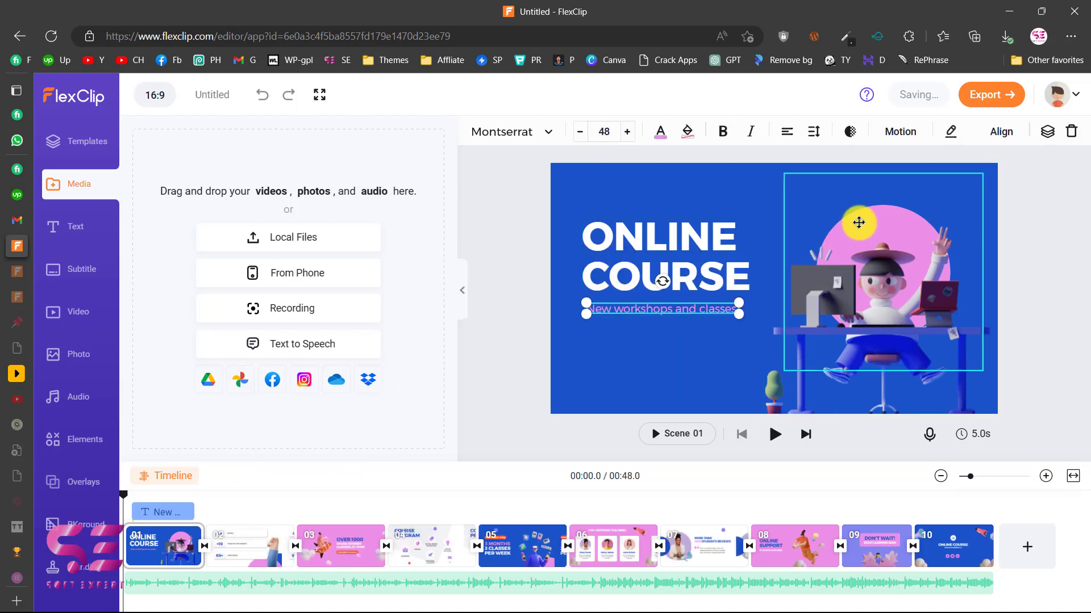
click(854, 217)
click(748, 188)
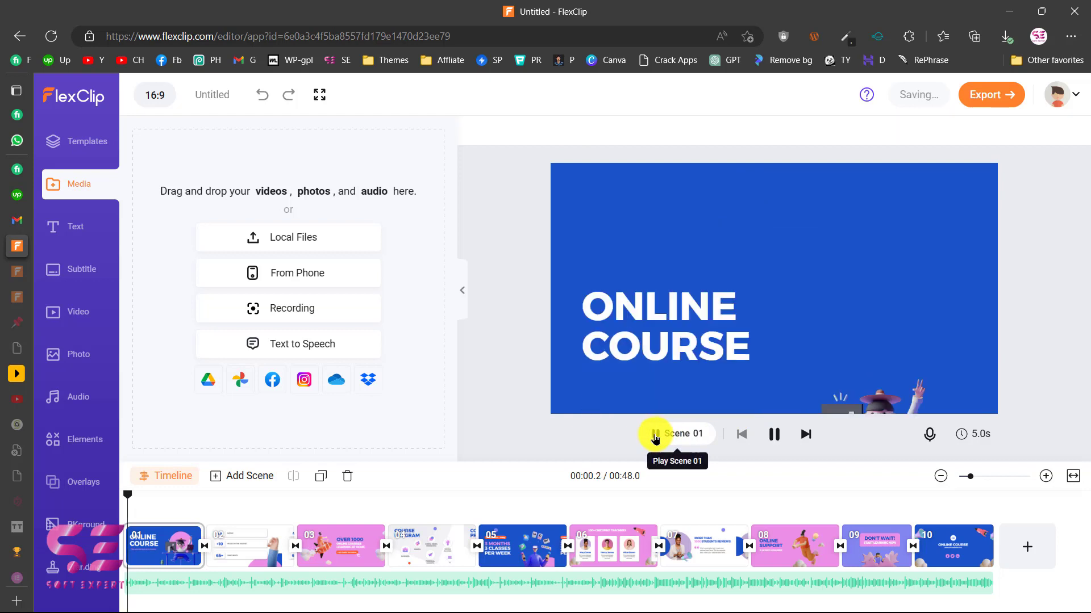
click(655, 436)
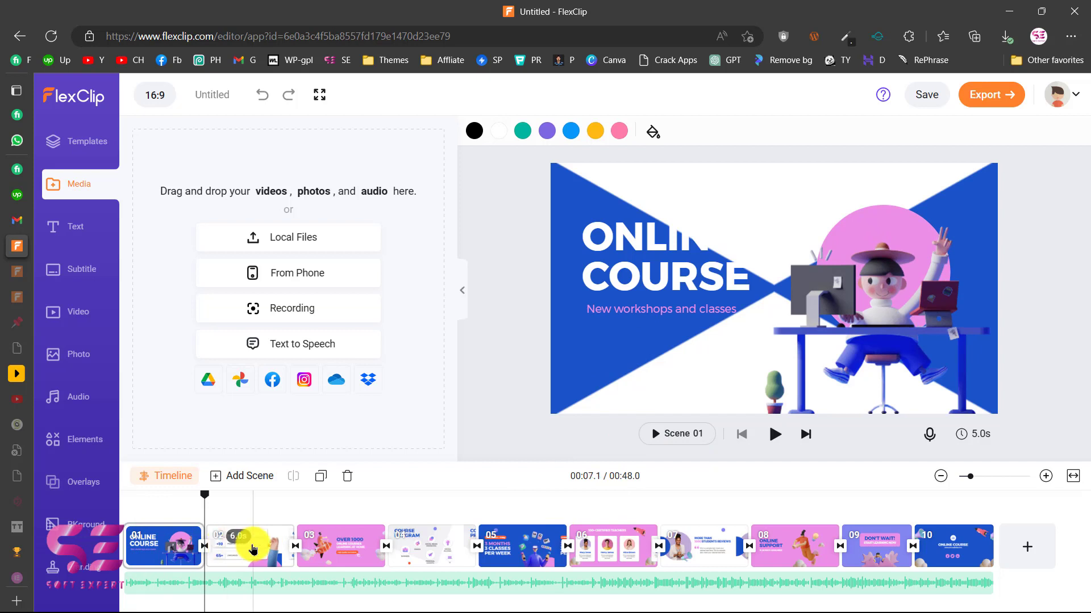
click(252, 549)
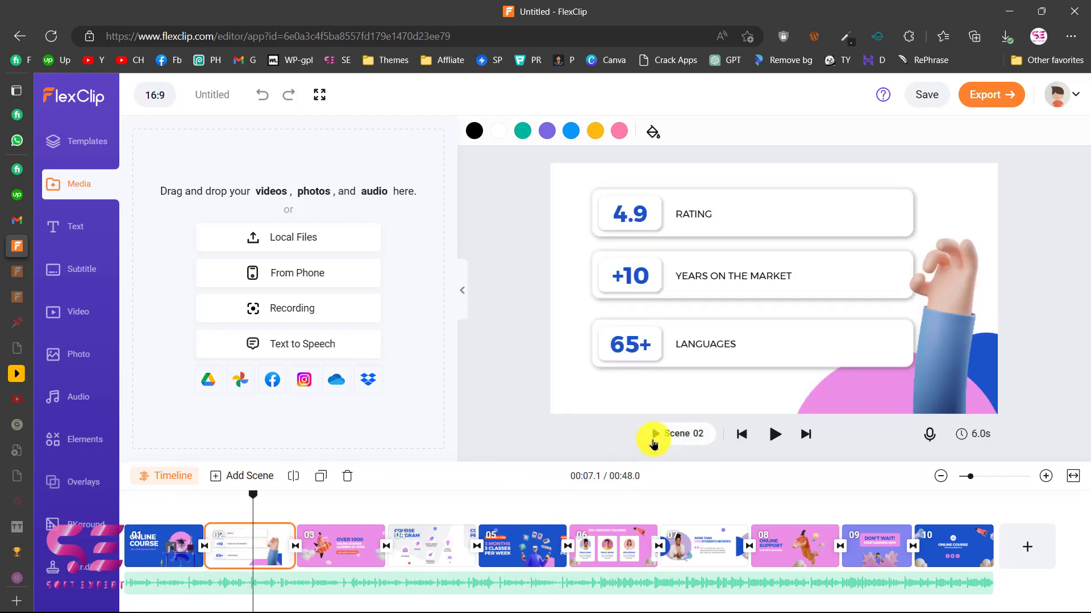
click(653, 442)
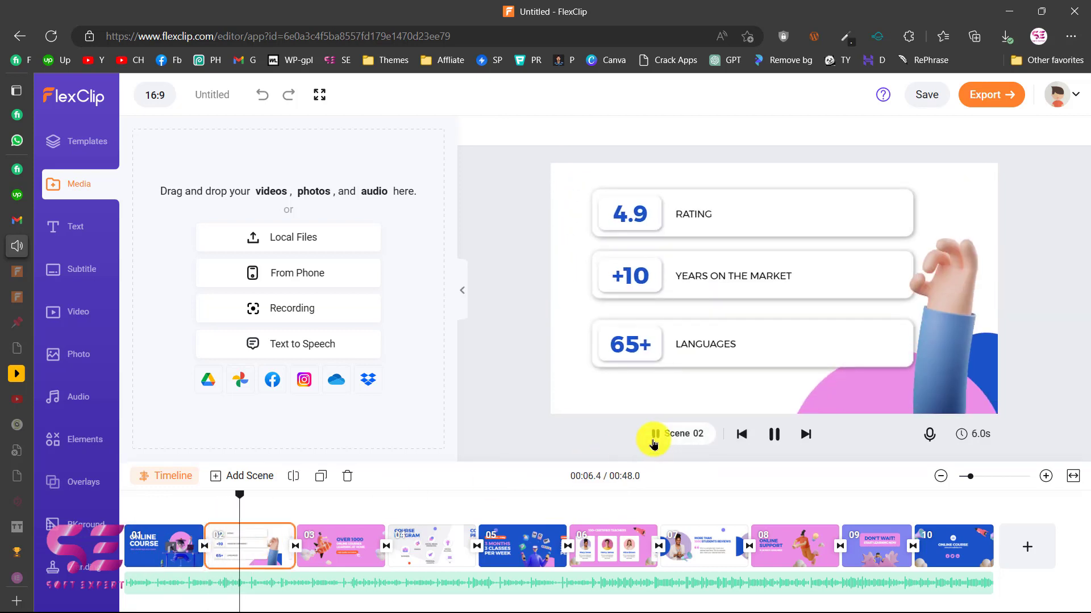
click(654, 443)
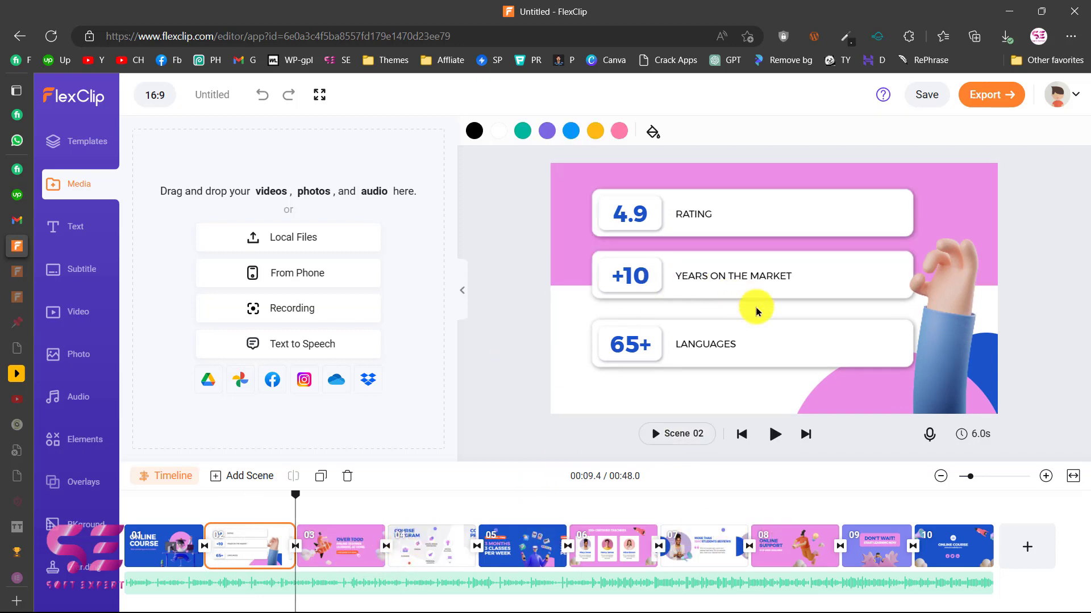
click(160, 554)
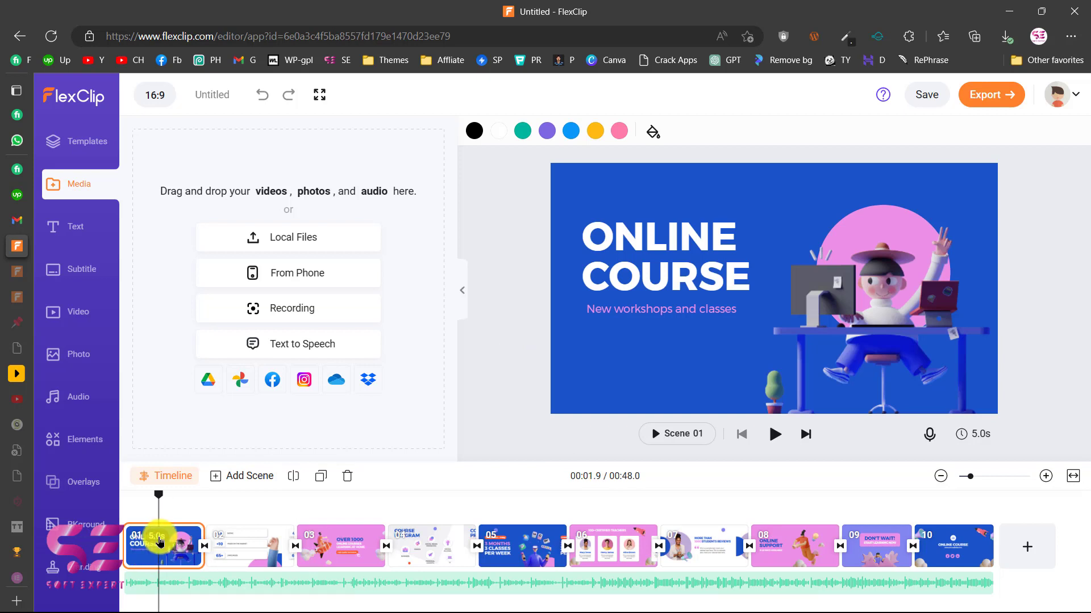
Replace the ONLINE COURSE title with 'Soft' and 'Expert' on two lines.
click(636, 256)
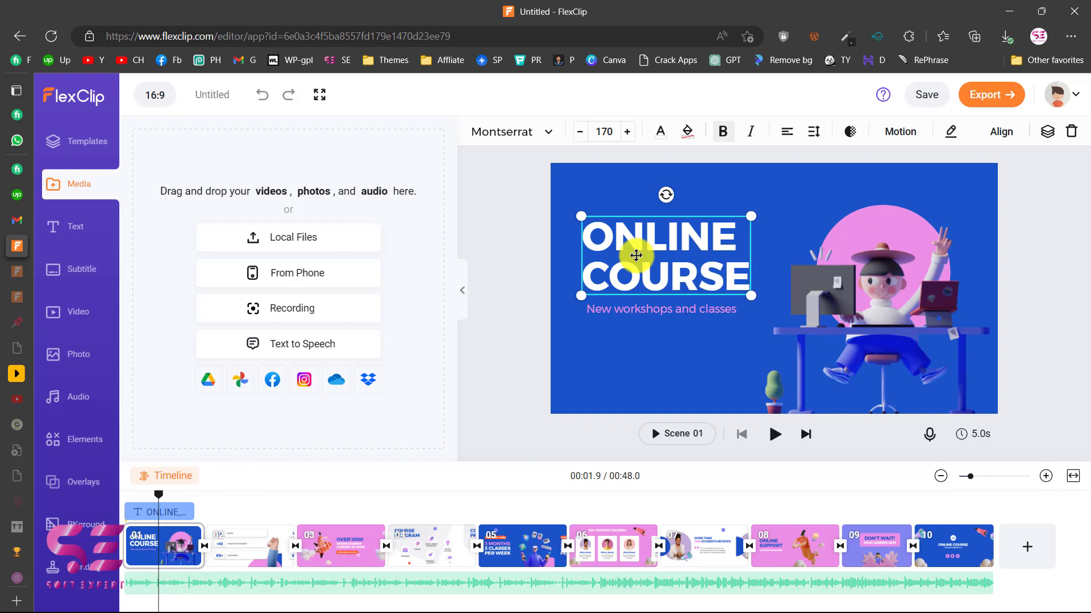
double_click(662, 251)
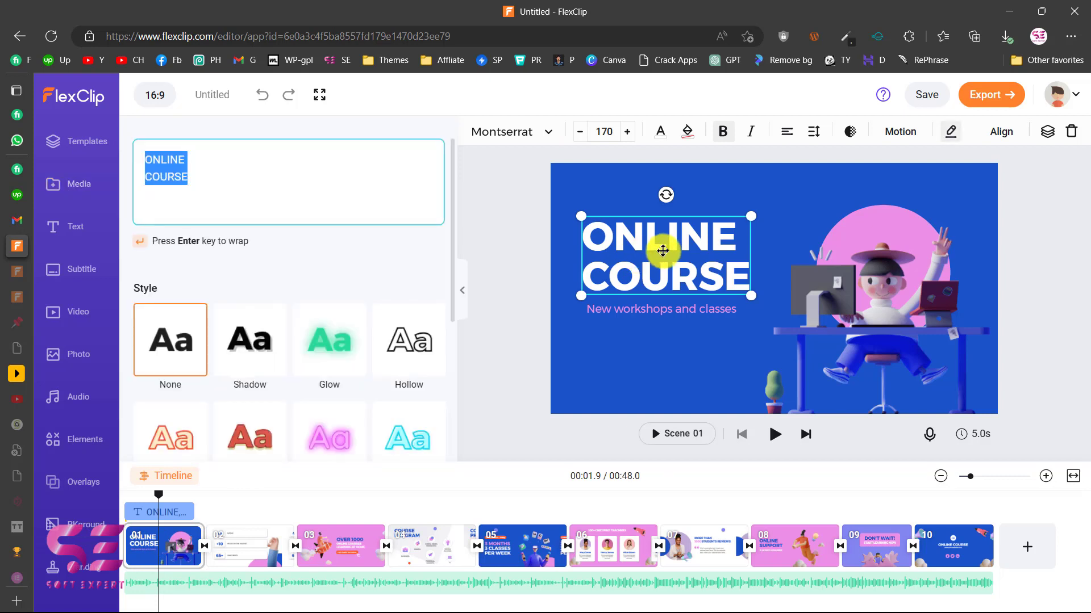
click(201, 174)
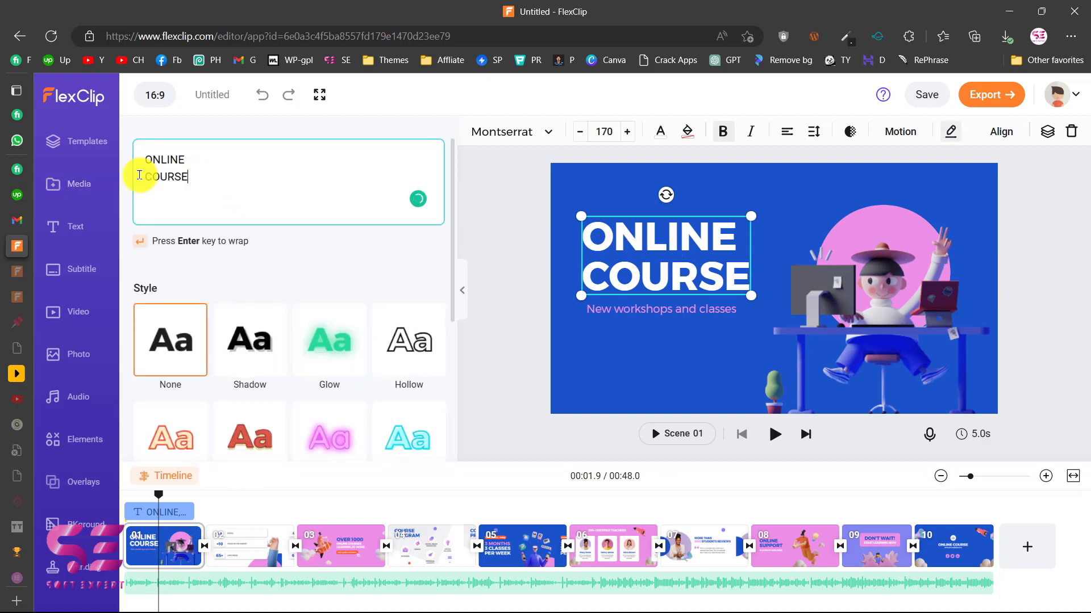
drag(191, 170, 130, 159)
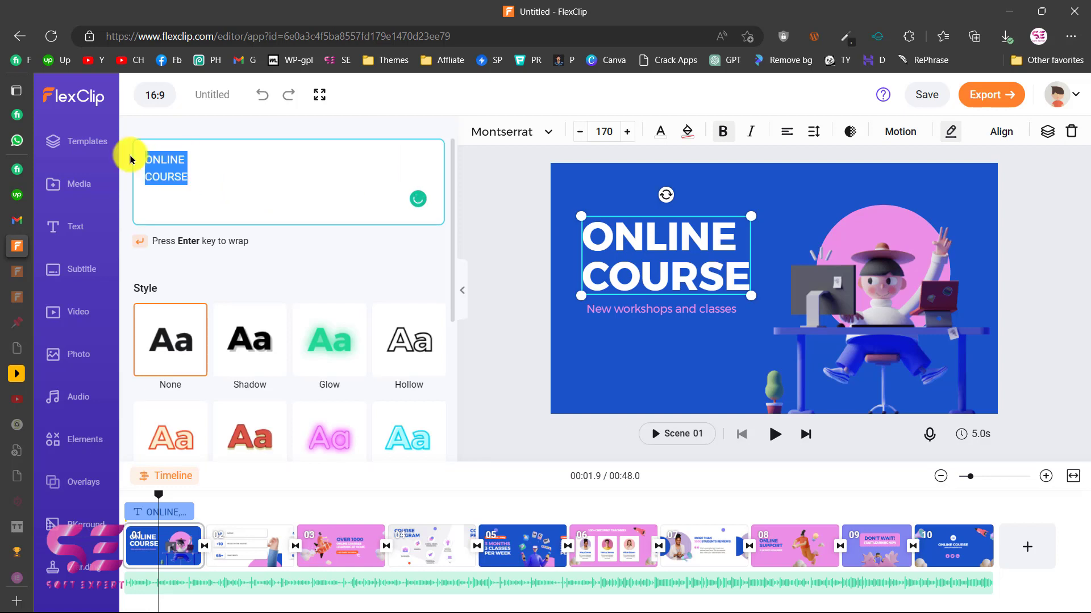
text(Soft)
key(Return)
text(Expert)
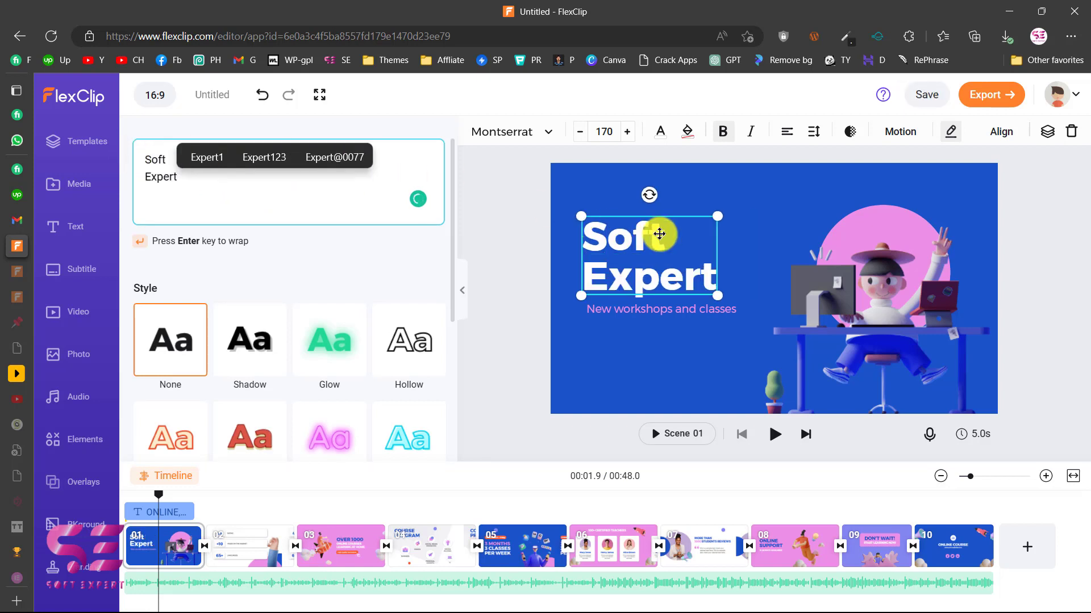
Change the subtitle 'New workshops and classes' to 'Learn Freelancing with us'.
scroll(275, 366, down, 2)
scroll(333, 397, down, 2)
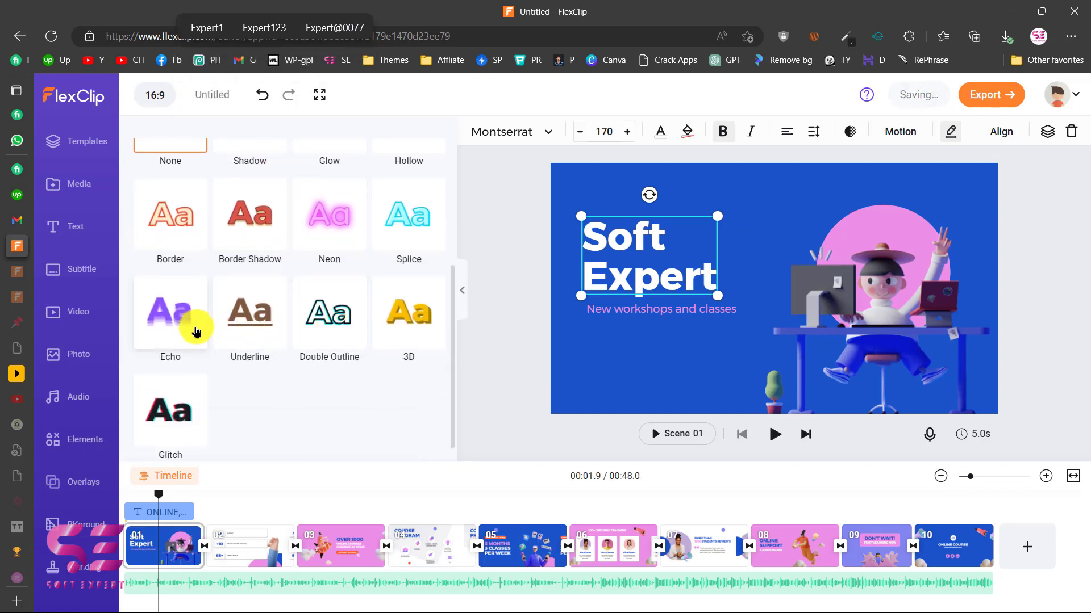
scroll(196, 331, up, 4)
click(631, 307)
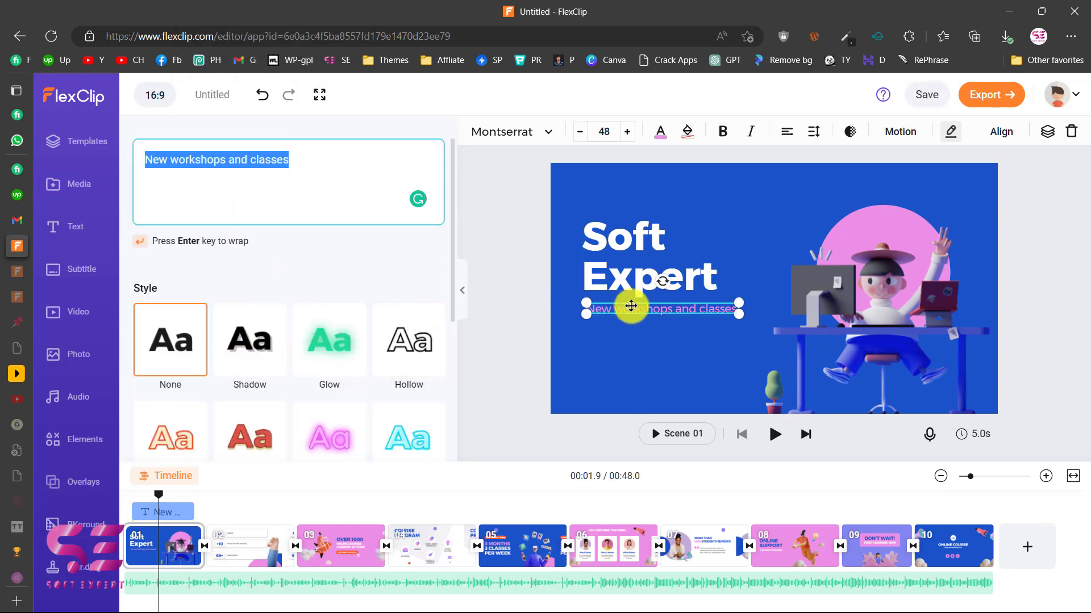
text(Learn Freelancing)
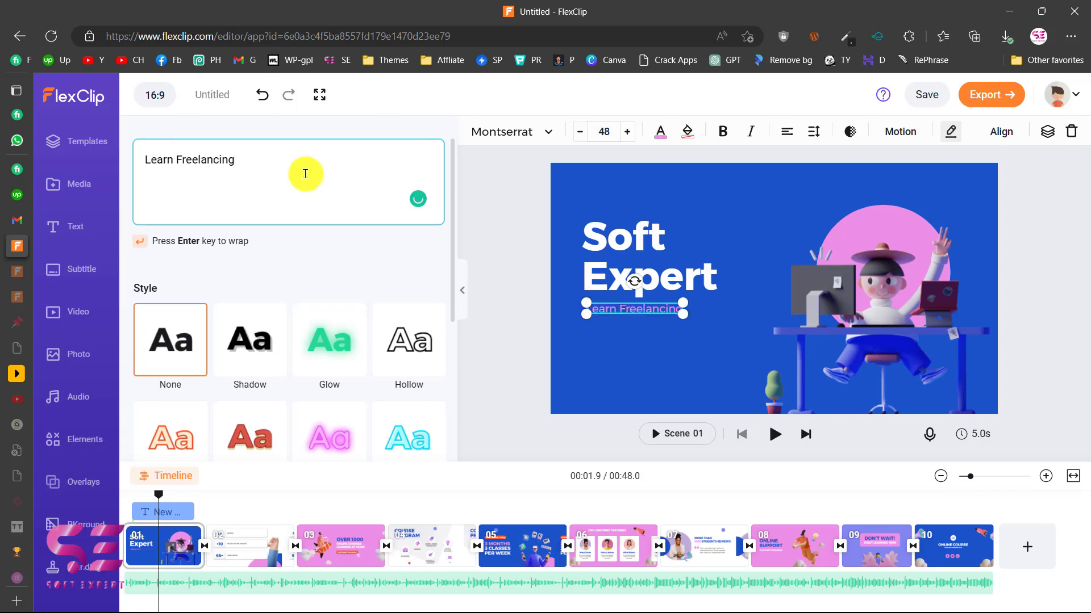
text( with us)
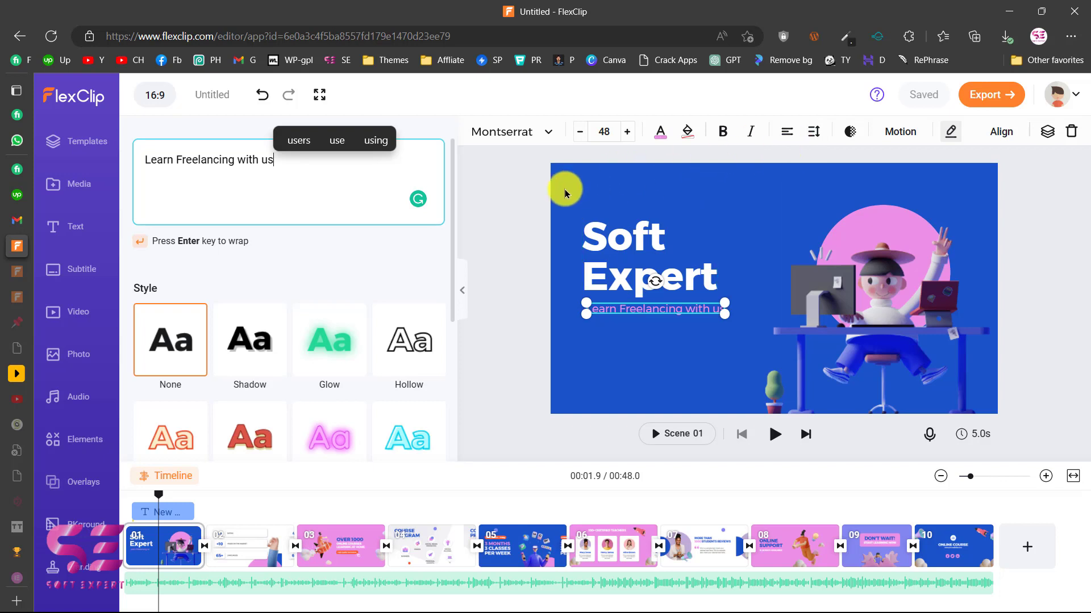
Try purple, then pink, as the scene's background colour.
click(656, 198)
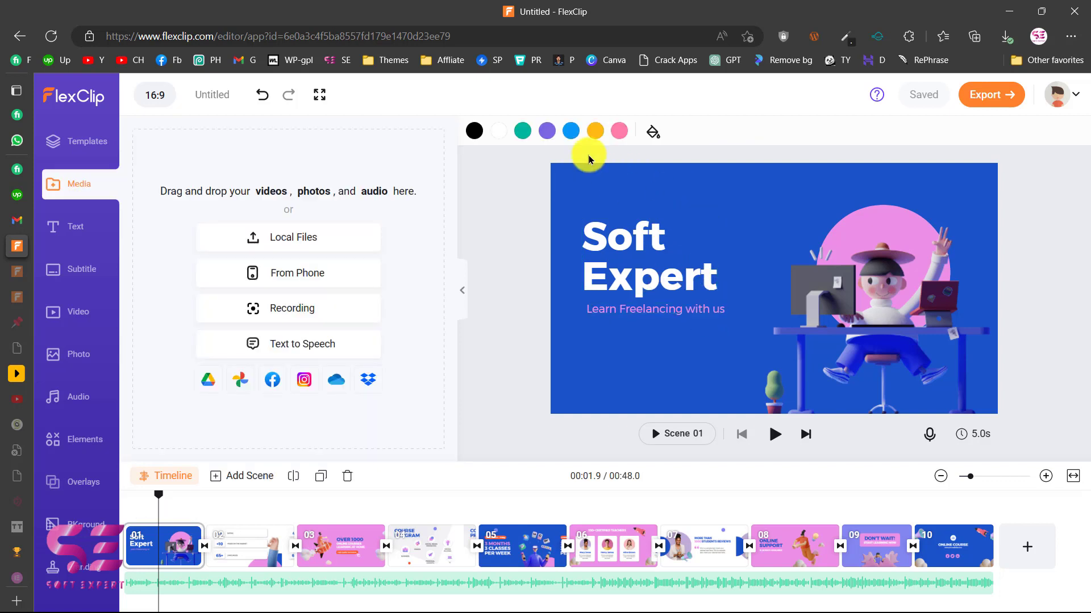
click(547, 132)
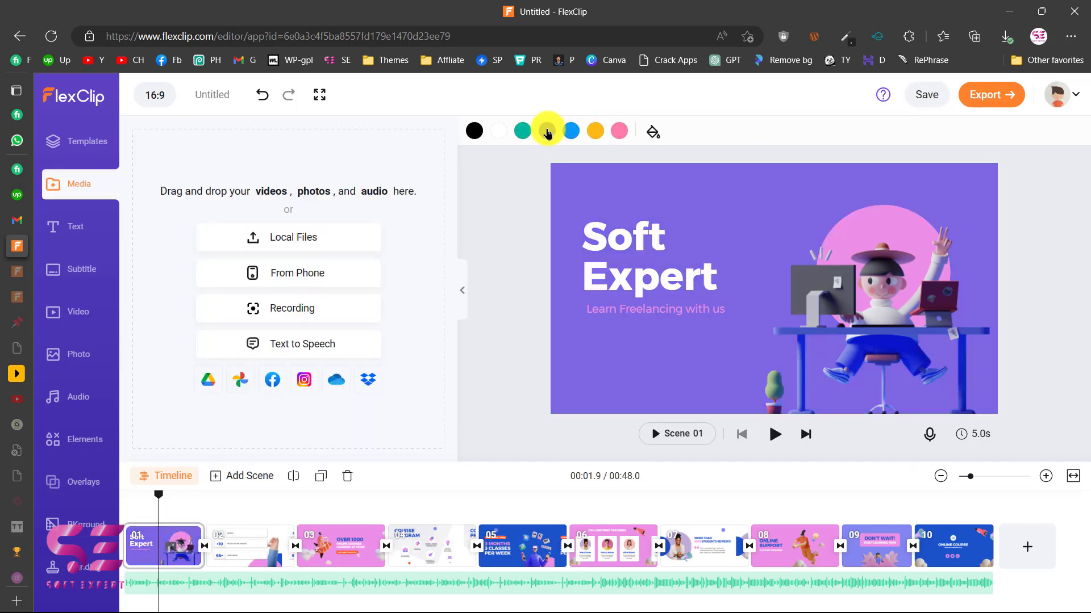
click(618, 132)
Set the scene background to teal and scroll the Text library to the Social Media presets.
click(524, 132)
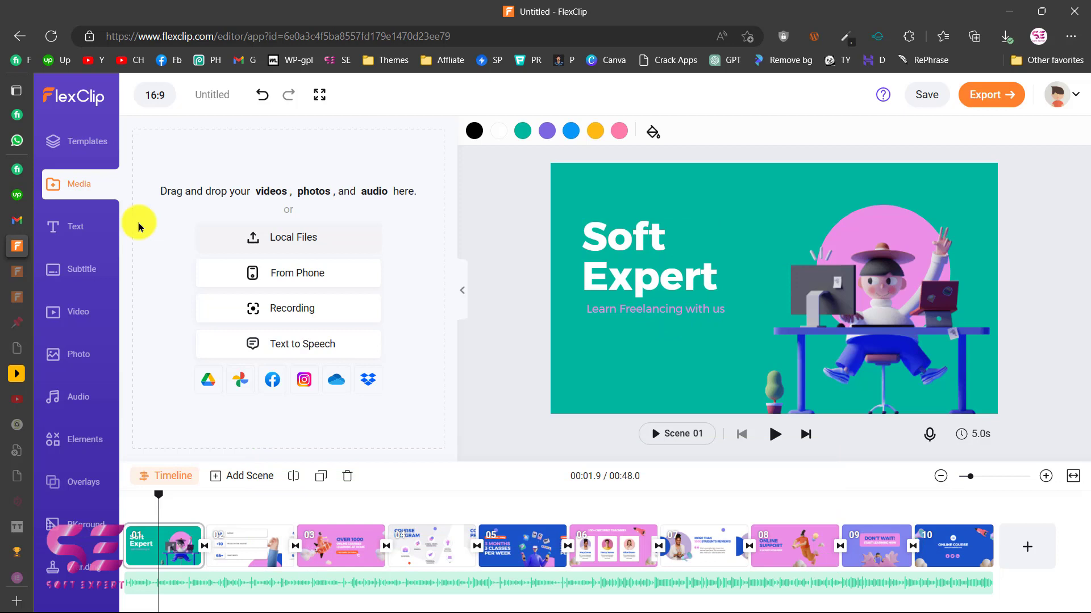
click(86, 224)
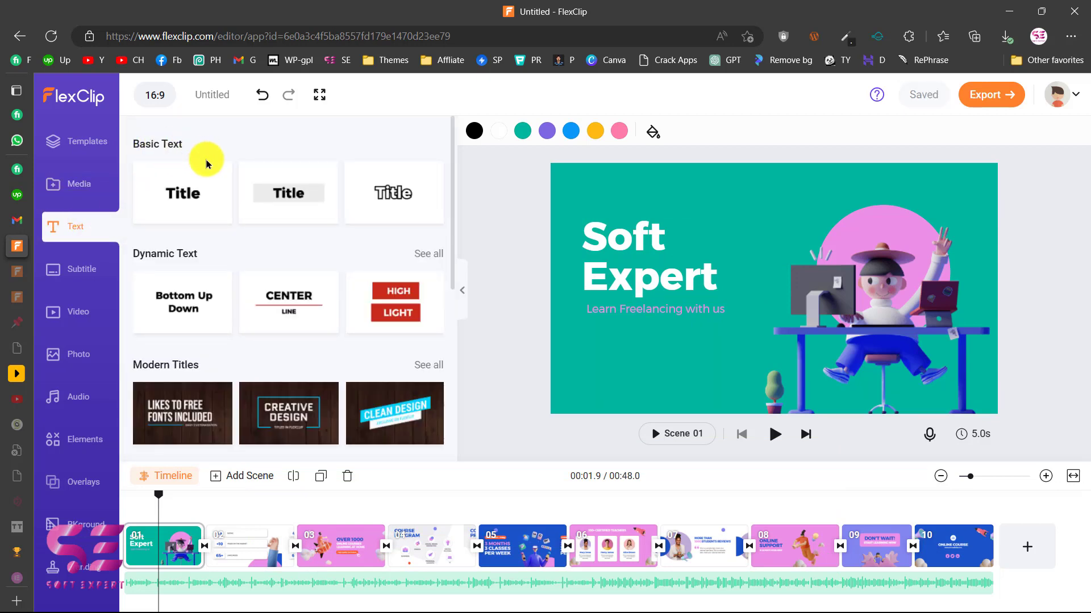
scroll(291, 286, down, 2)
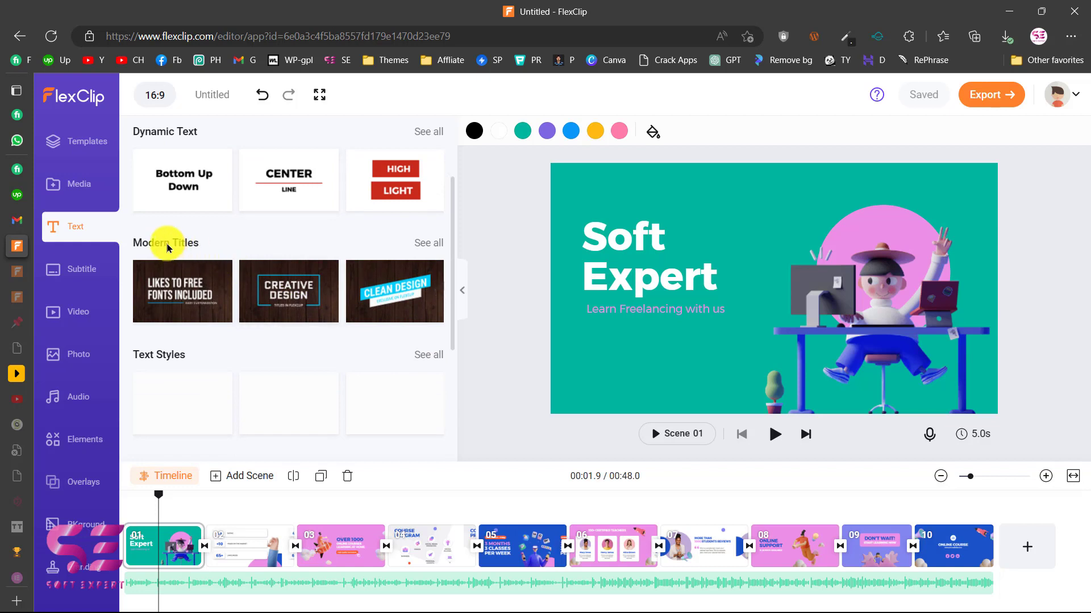
scroll(367, 301, down, 2)
scroll(411, 302, down, 4)
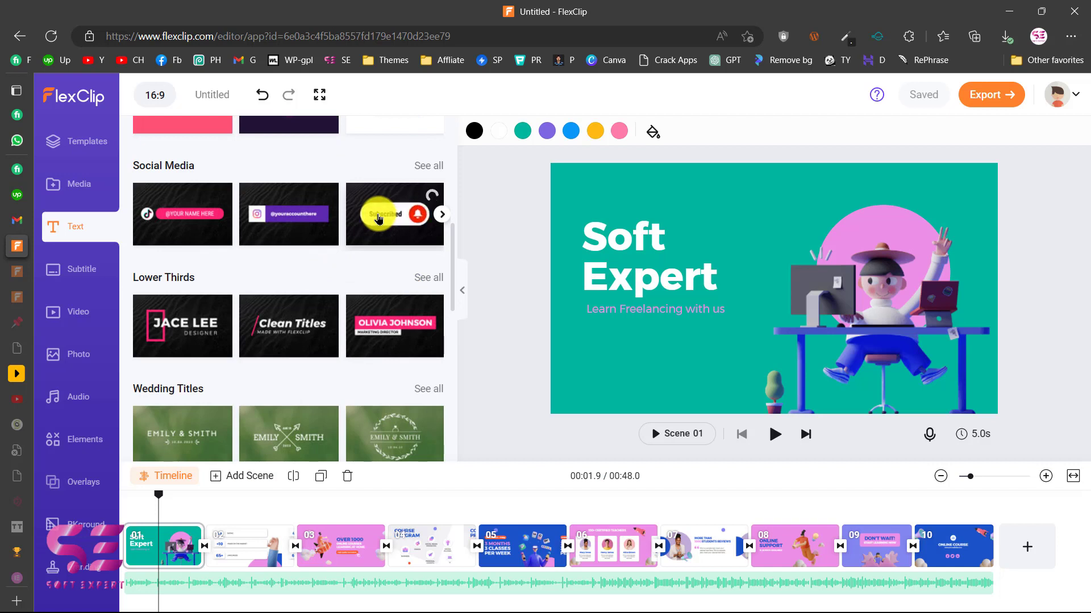
Add the Subscribed bell button, shrink it, and place it lower-left beneath the subtitle.
click(379, 219)
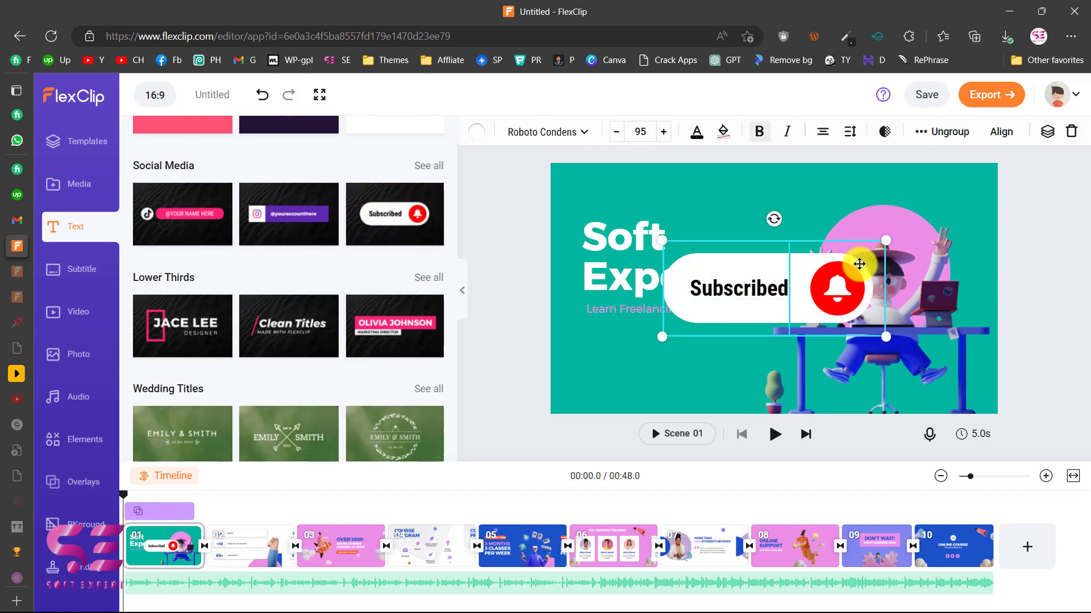
drag(885, 243, 756, 296)
drag(705, 321, 630, 369)
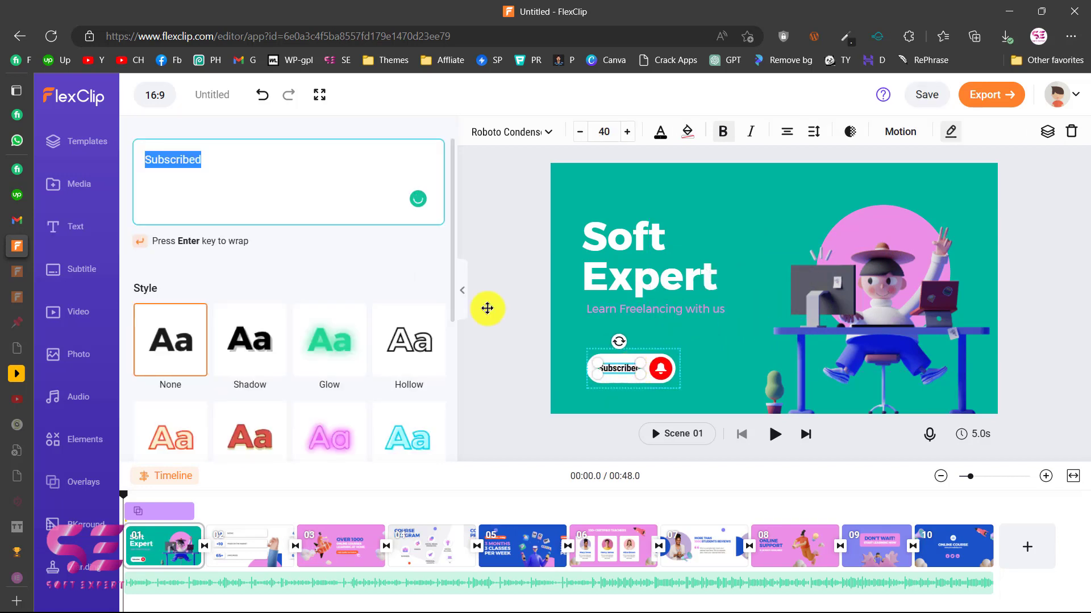
click(71, 272)
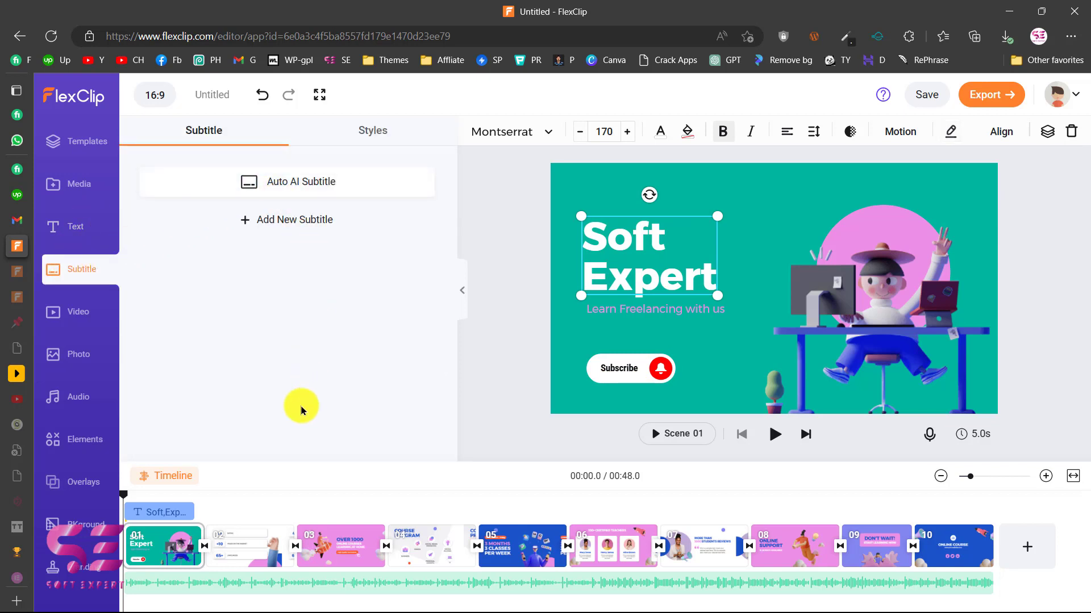
Try the first Business stock clip as Scene 01's background, preview it, then undo it.
click(67, 312)
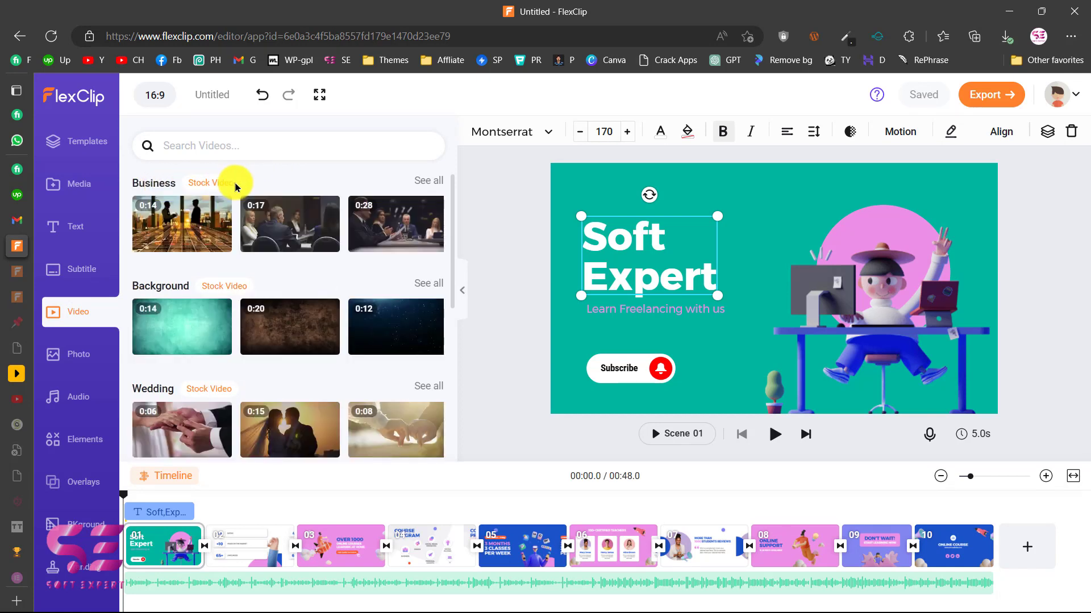
mouse_move(194, 221)
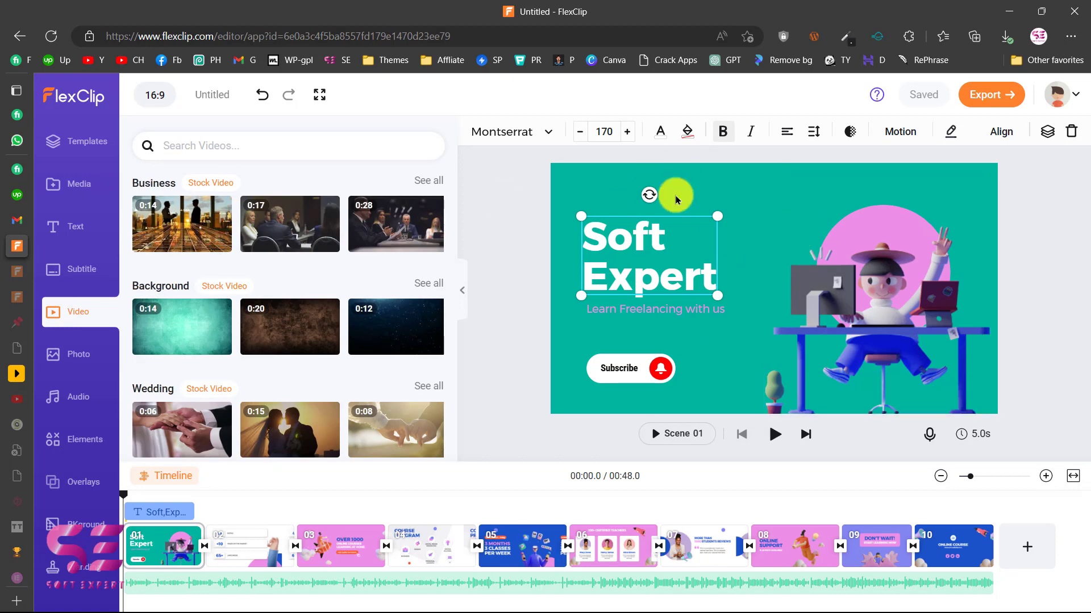
click(585, 176)
click(218, 236)
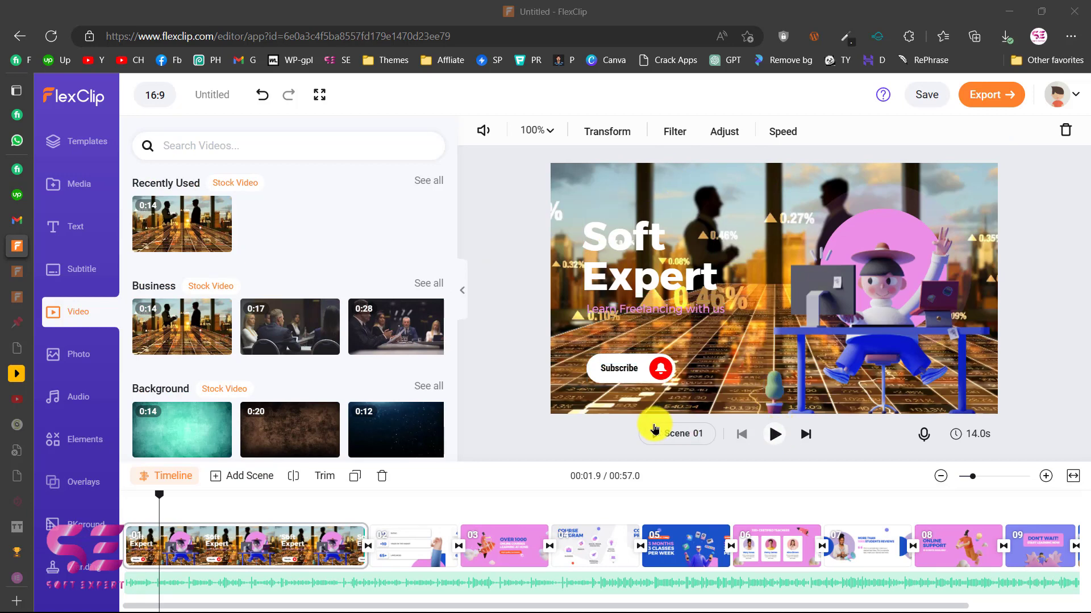
click(656, 430)
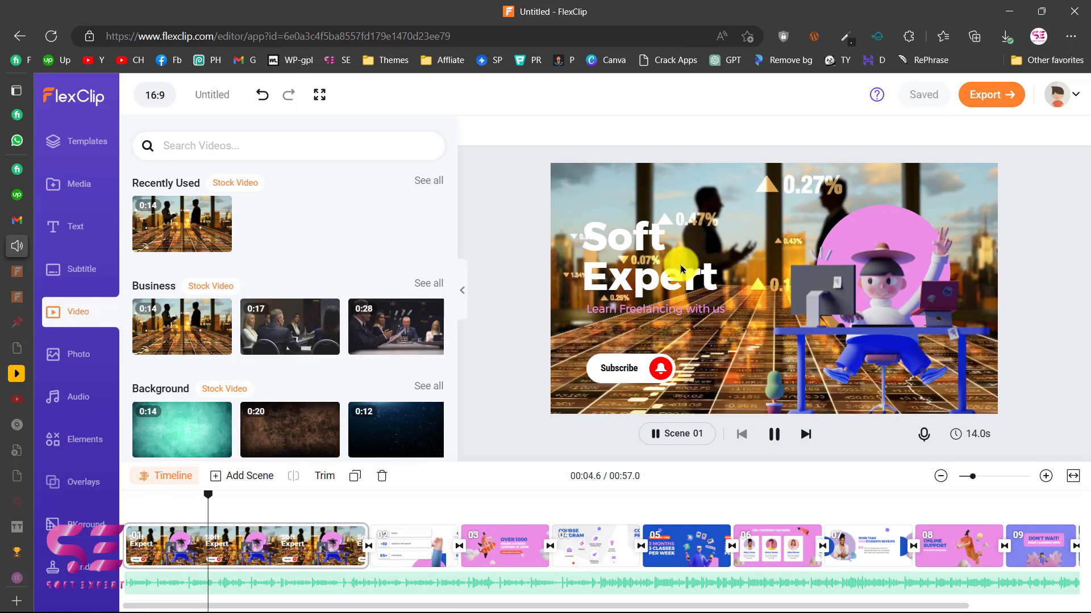
click(773, 433)
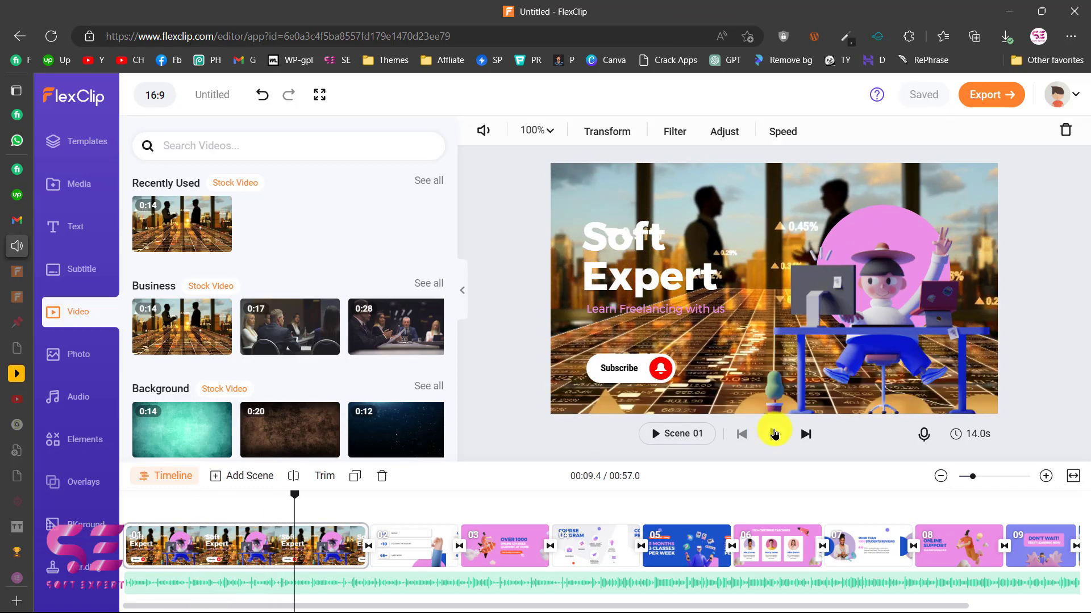
click(262, 97)
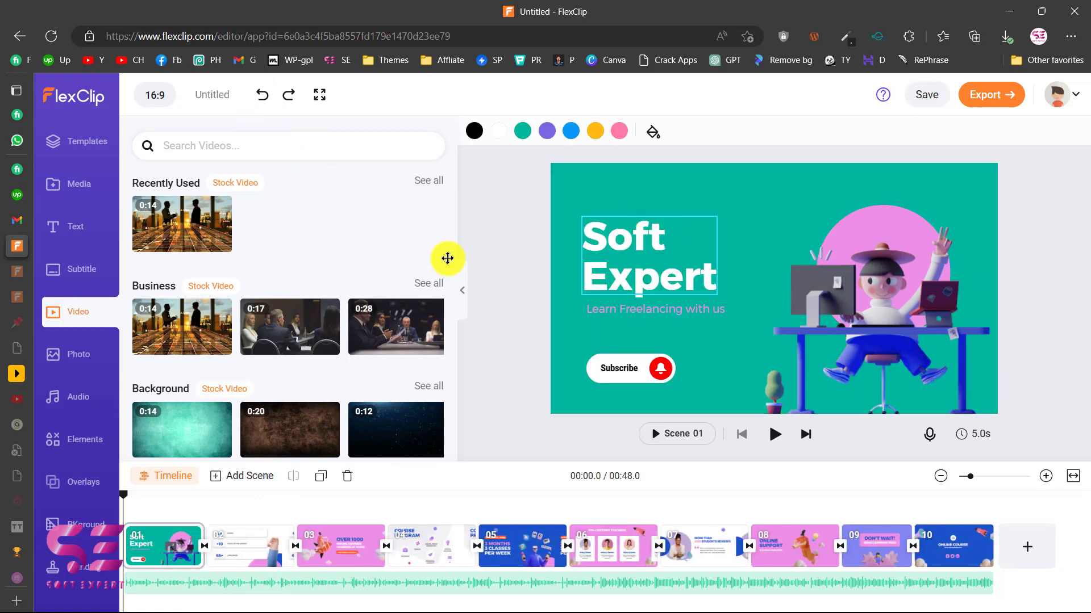
click(74, 353)
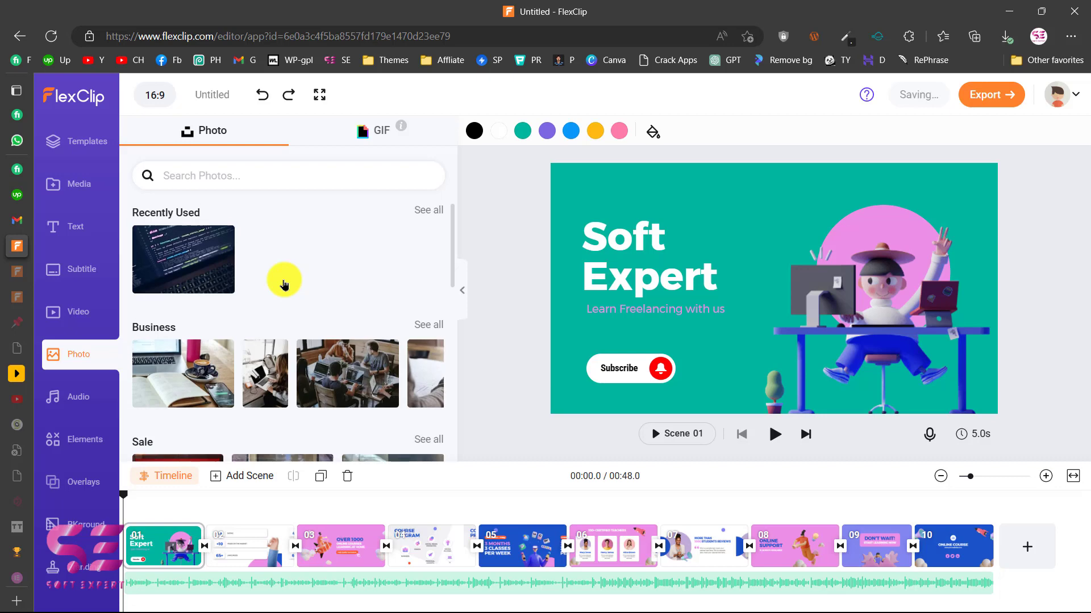
scroll(284, 283, down, 3)
scroll(284, 282, down, 2)
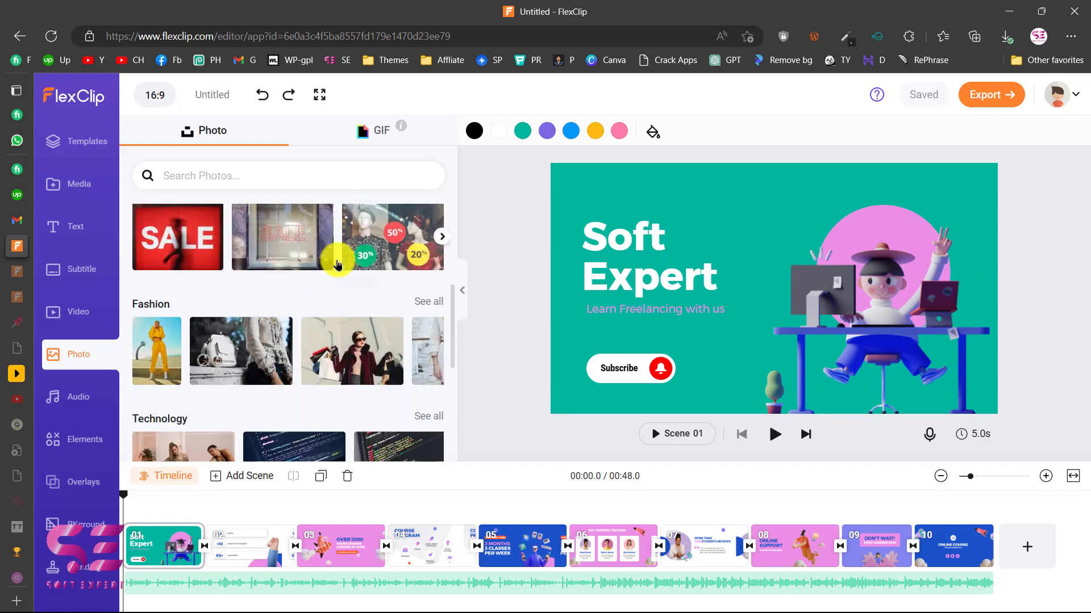
scroll(336, 261, up, 4)
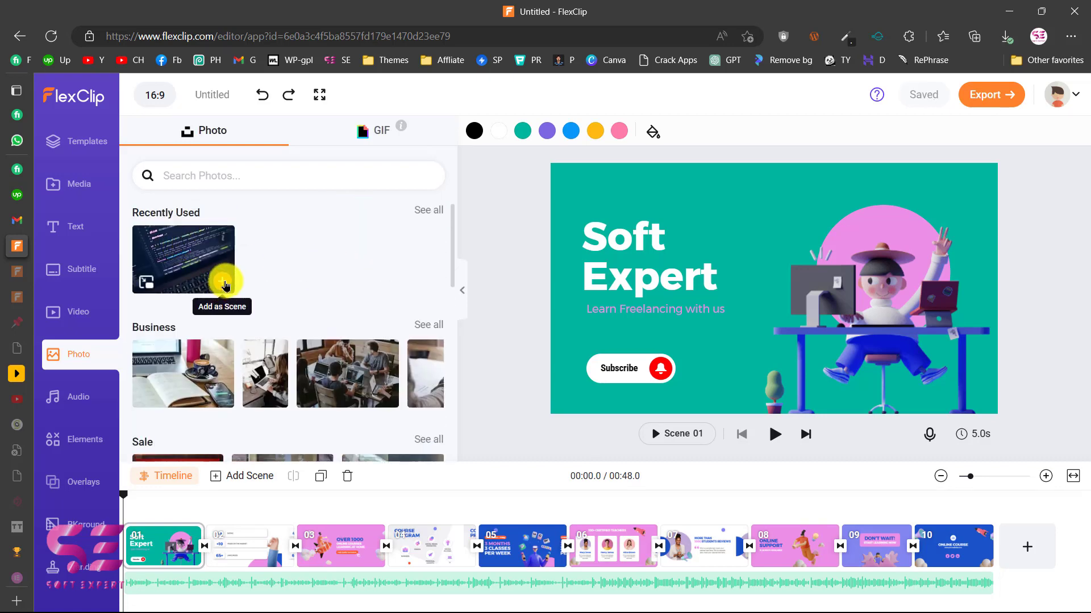
click(225, 284)
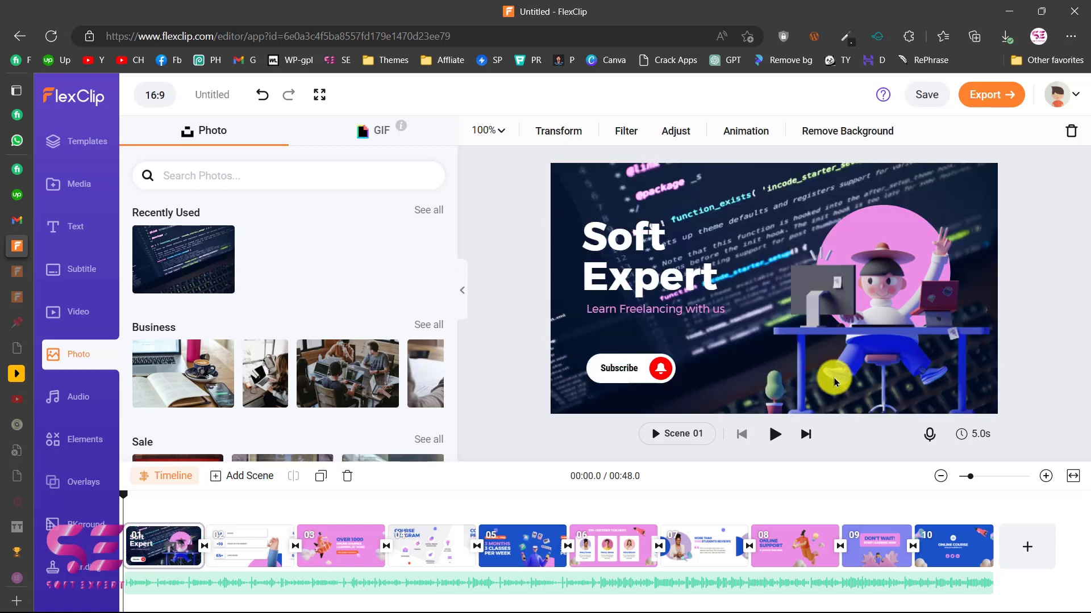
click(262, 94)
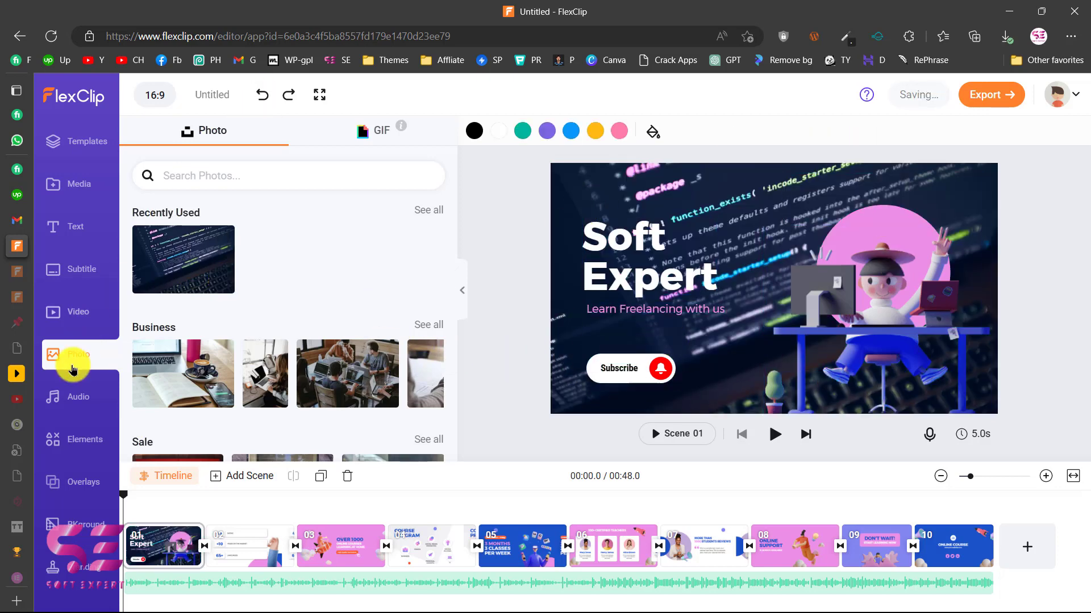
Browse the music tracks in the Audio library.
click(59, 398)
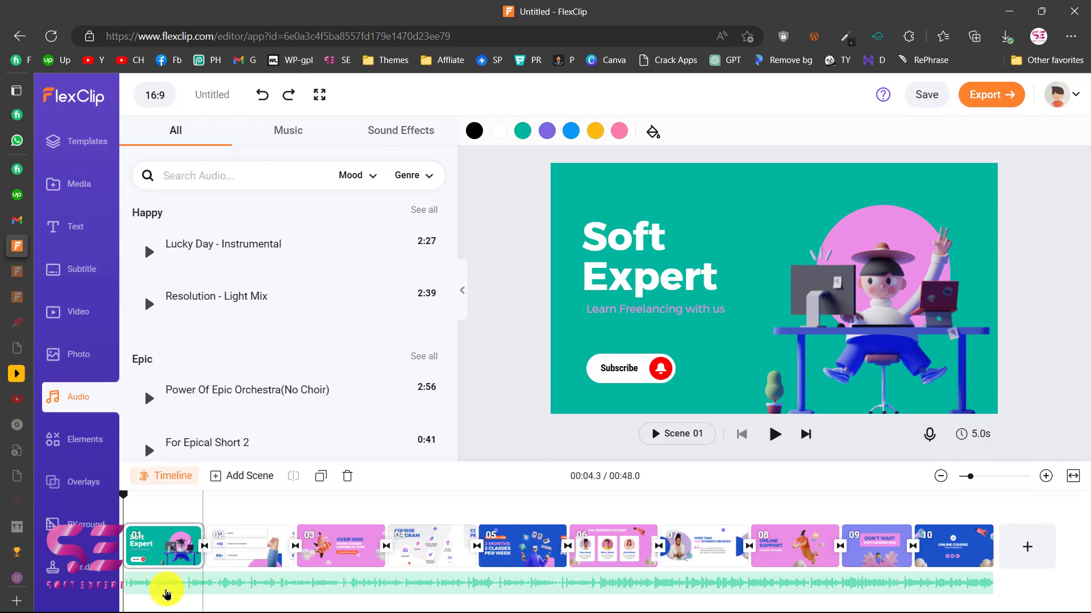
scroll(294, 392, down, 20)
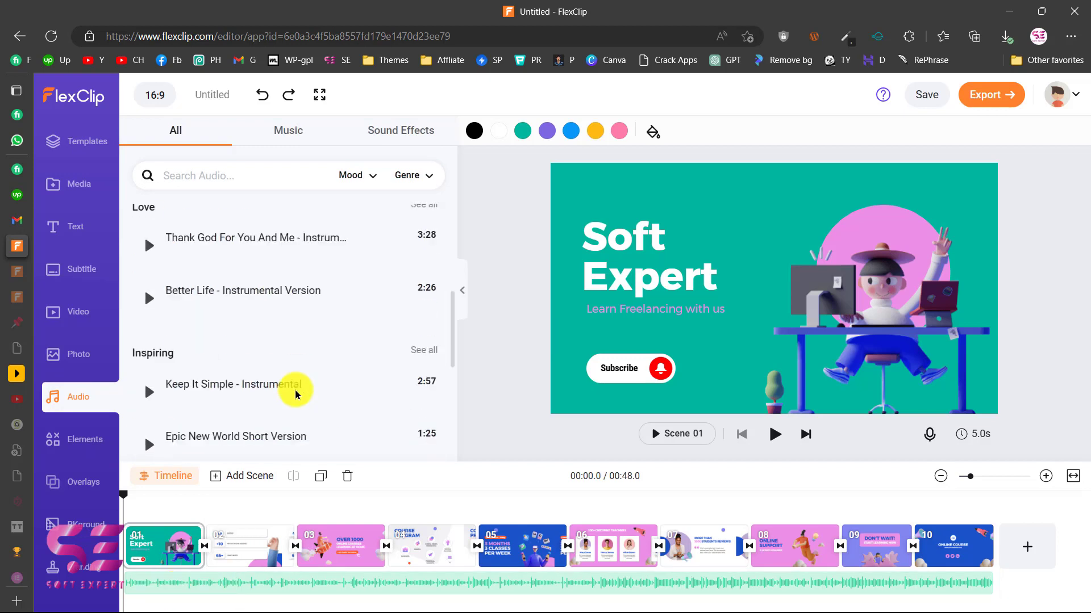
scroll(295, 393, down, 4)
scroll(295, 393, up, 6)
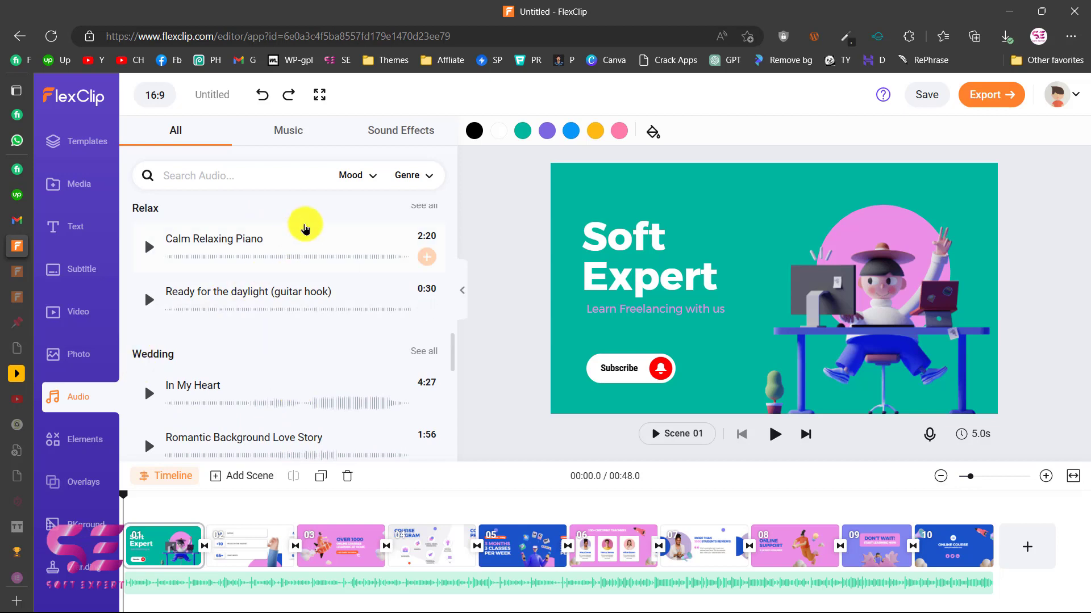
Browse the Elements library through Mask & Frame, Arrow, Bubble, Button, Mark and Number sets.
click(83, 441)
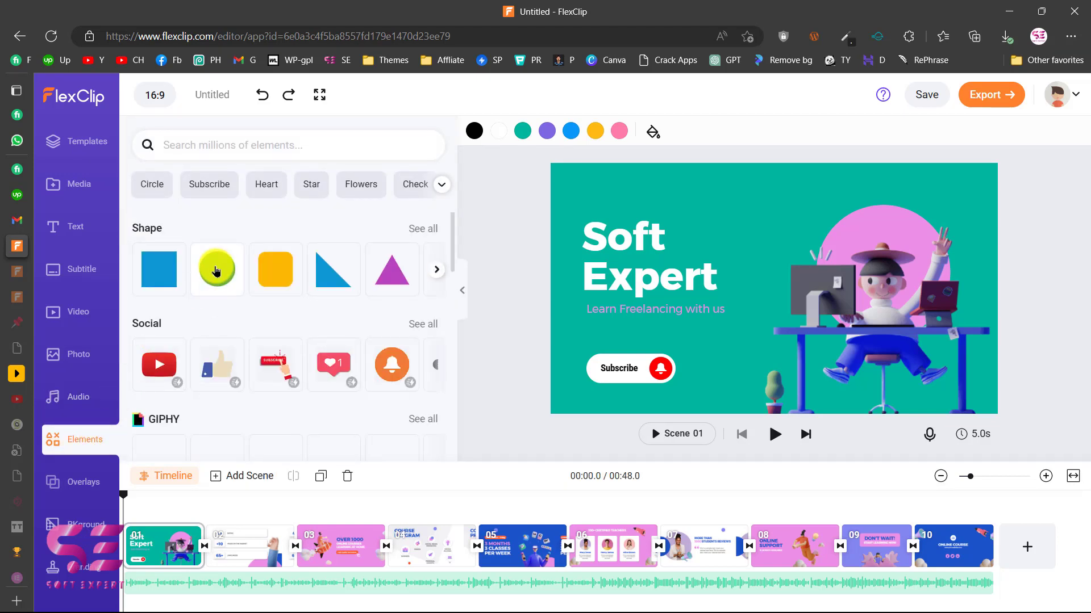
scroll(331, 288, down, 3)
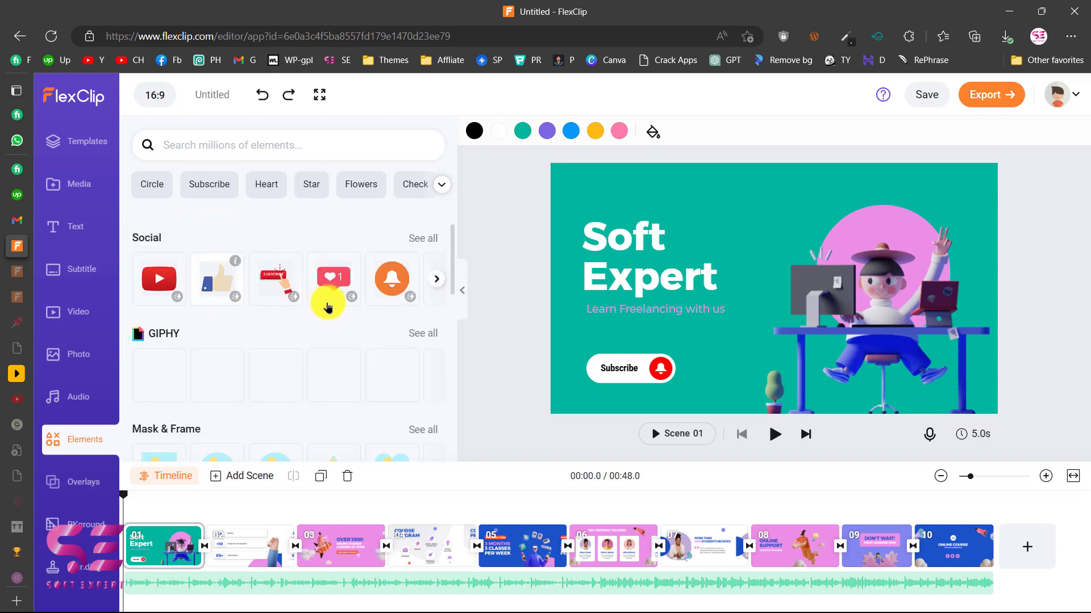
scroll(208, 294, down, 2)
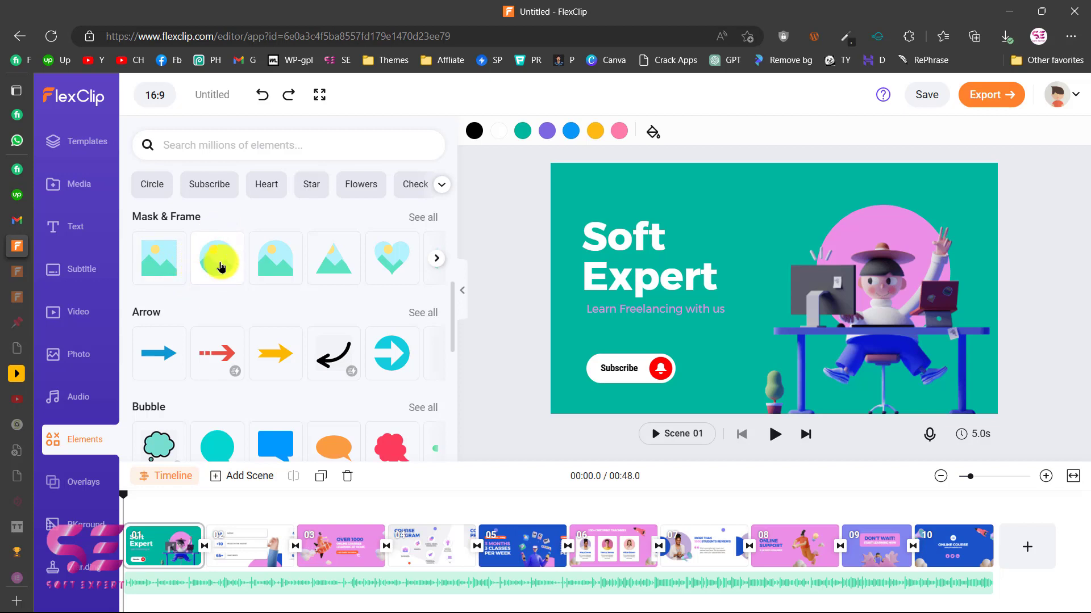
scroll(405, 268, right, 3)
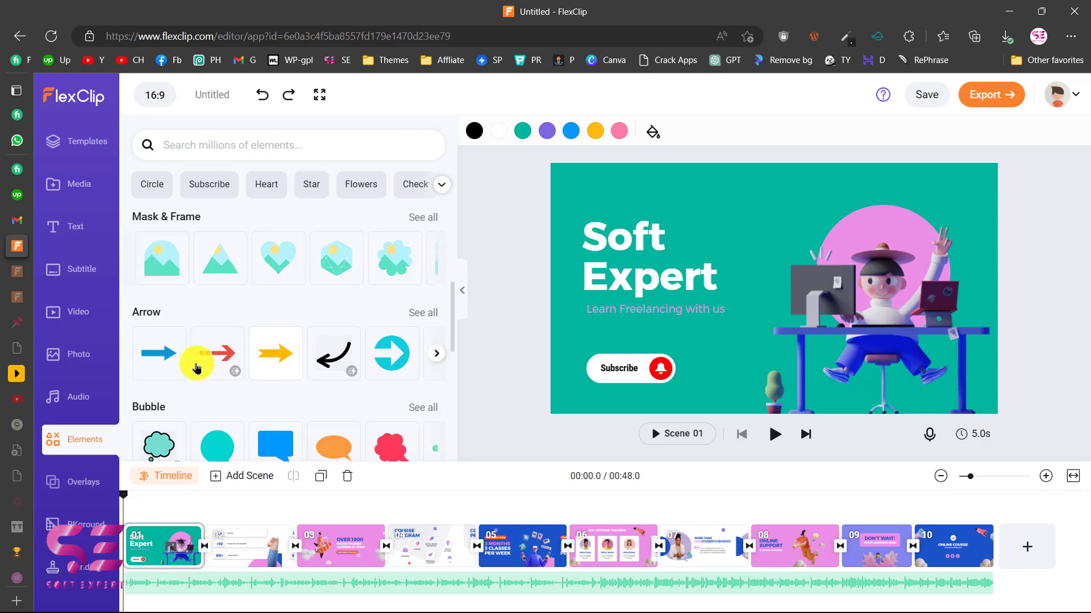
scroll(390, 363, down, 3)
scroll(292, 316, down, 7)
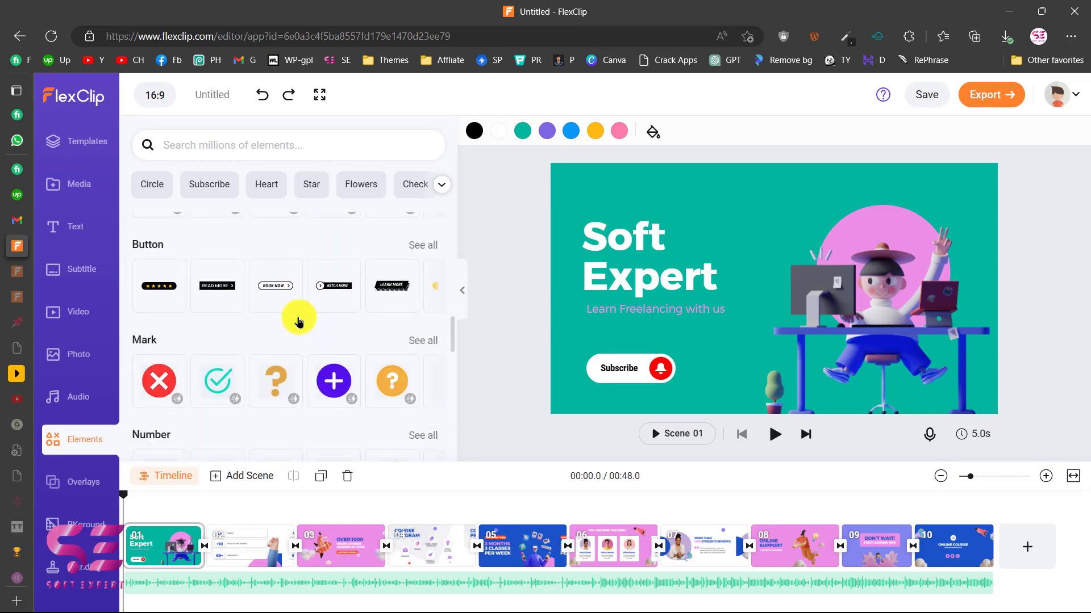
scroll(299, 322, down, 3)
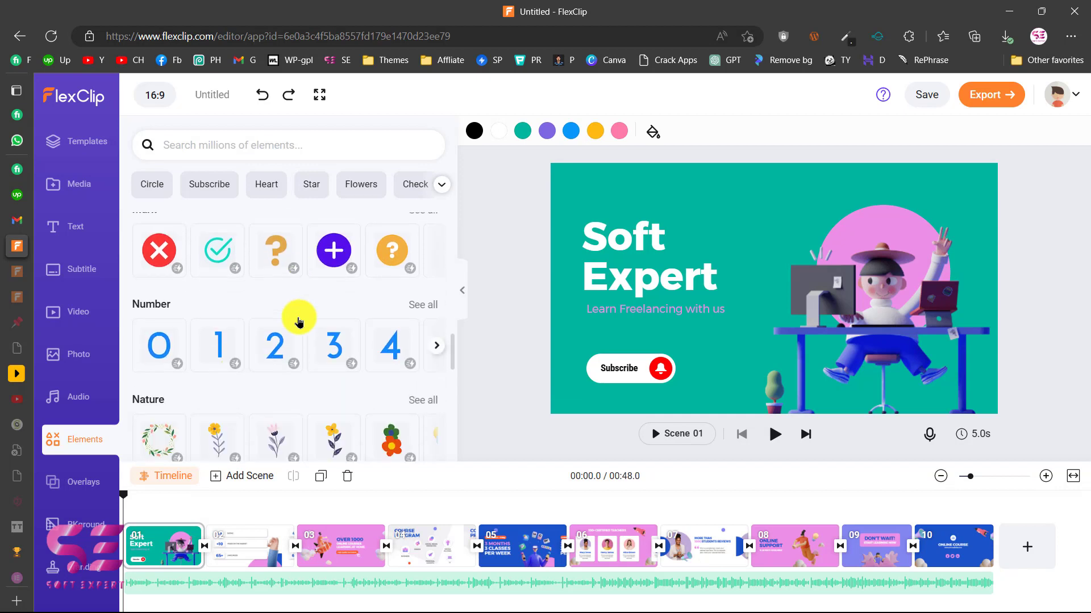
scroll(299, 322, down, 2)
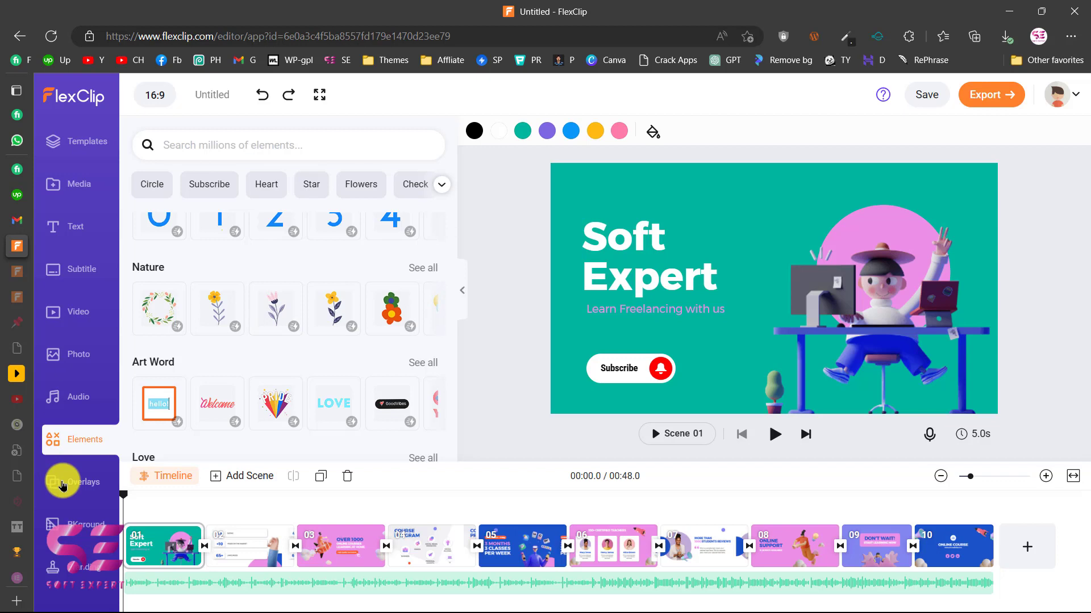
Browse through the Overlays library.
click(81, 484)
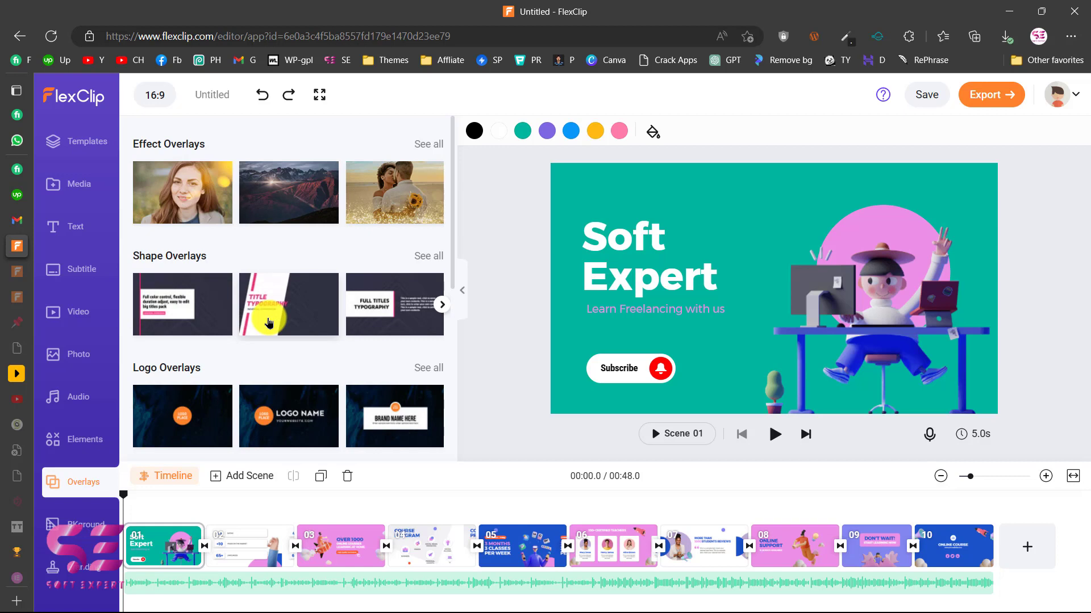
scroll(269, 323, down, 2)
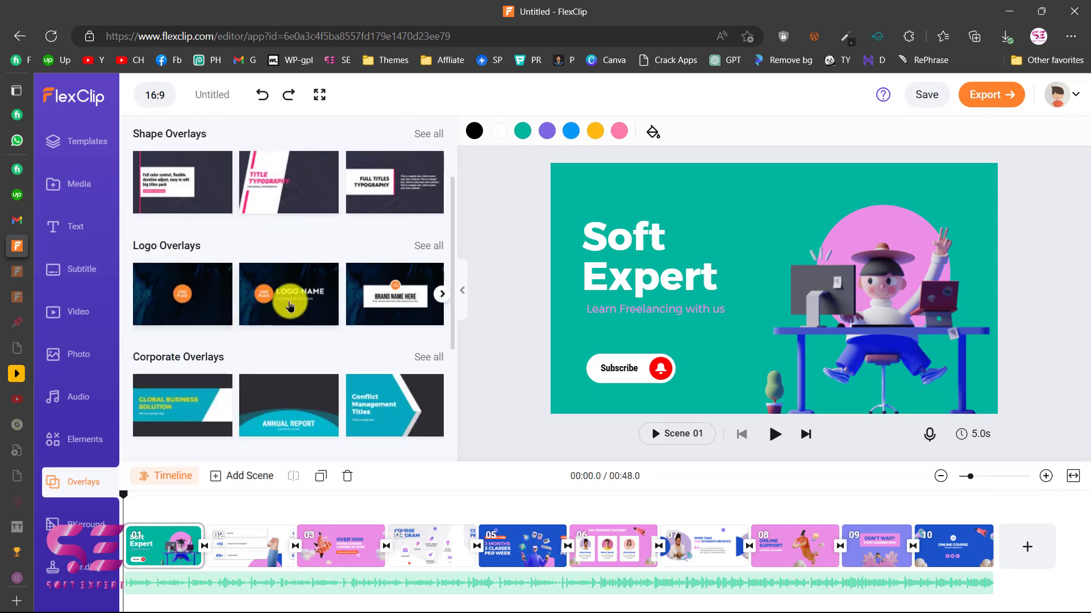
scroll(351, 306, down, 4)
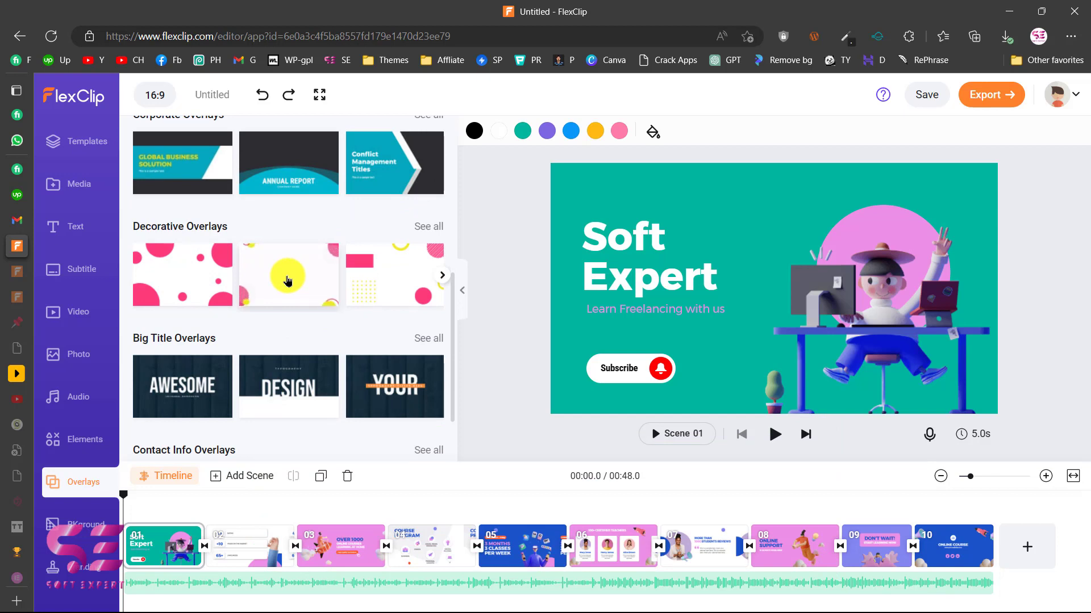
scroll(395, 275, down, 2)
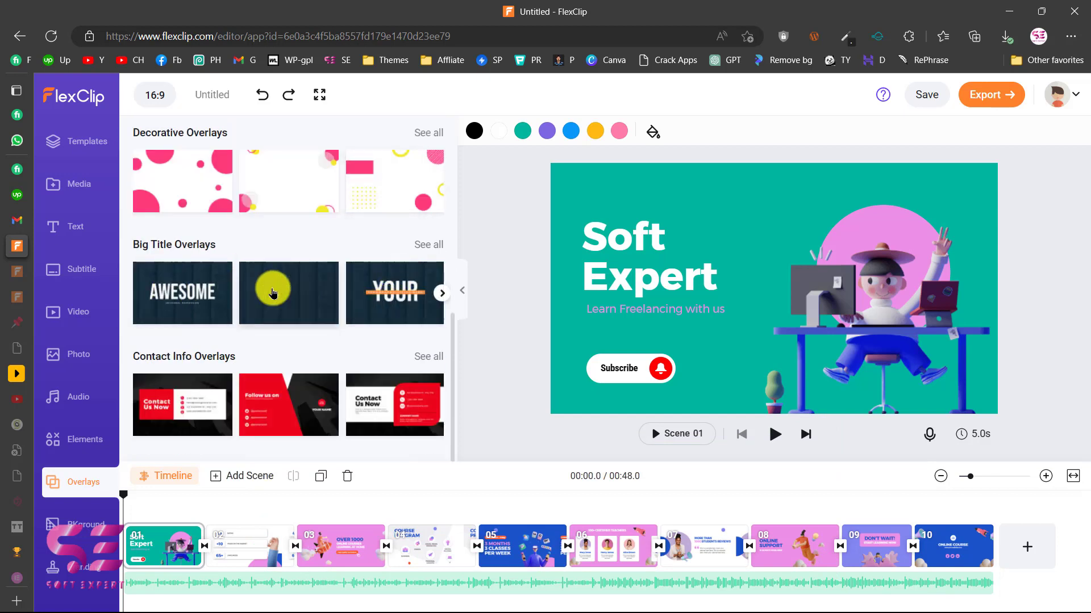
Browse the Background library, then bring up Branding text settings (Montserrat, size 100, opacity 50).
click(79, 534)
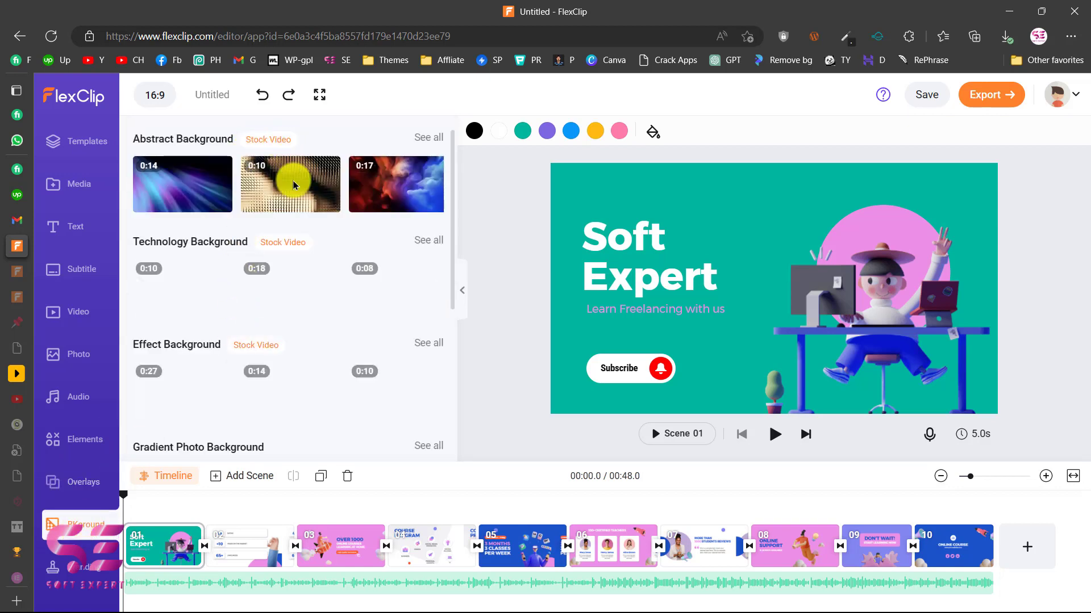
scroll(305, 310, down, 1)
scroll(309, 392, down, 1)
scroll(305, 392, up, 2)
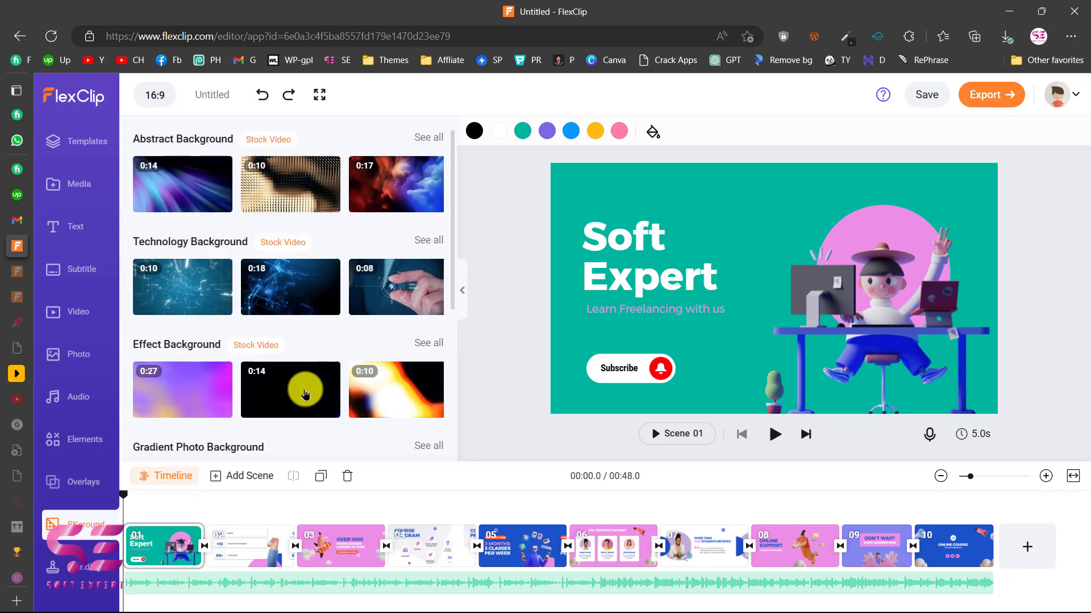
scroll(305, 392, down, 1)
scroll(304, 391, down, 2)
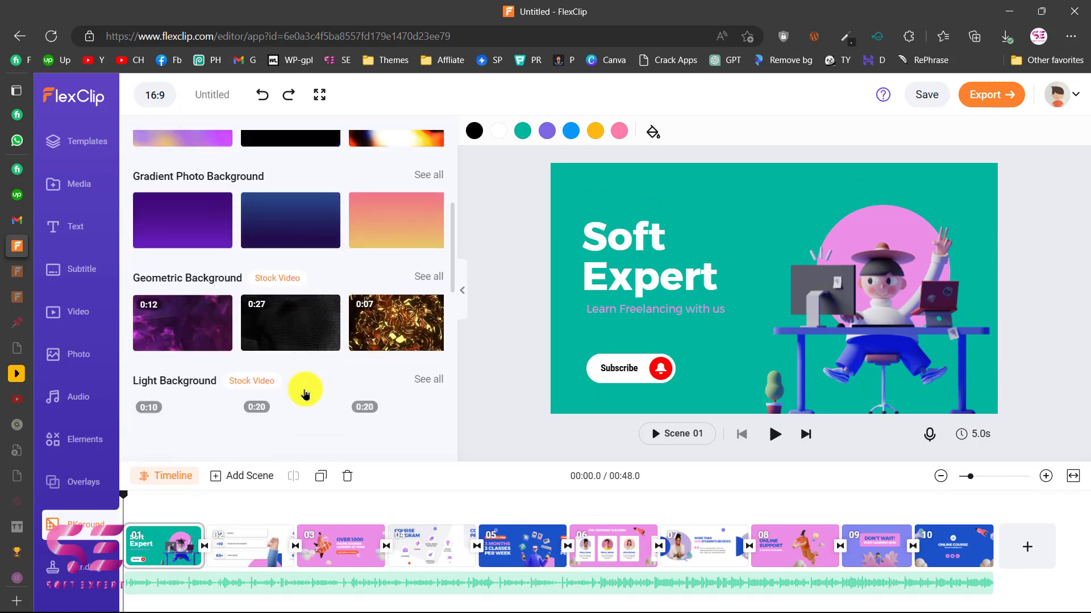
scroll(335, 355, down, 3)
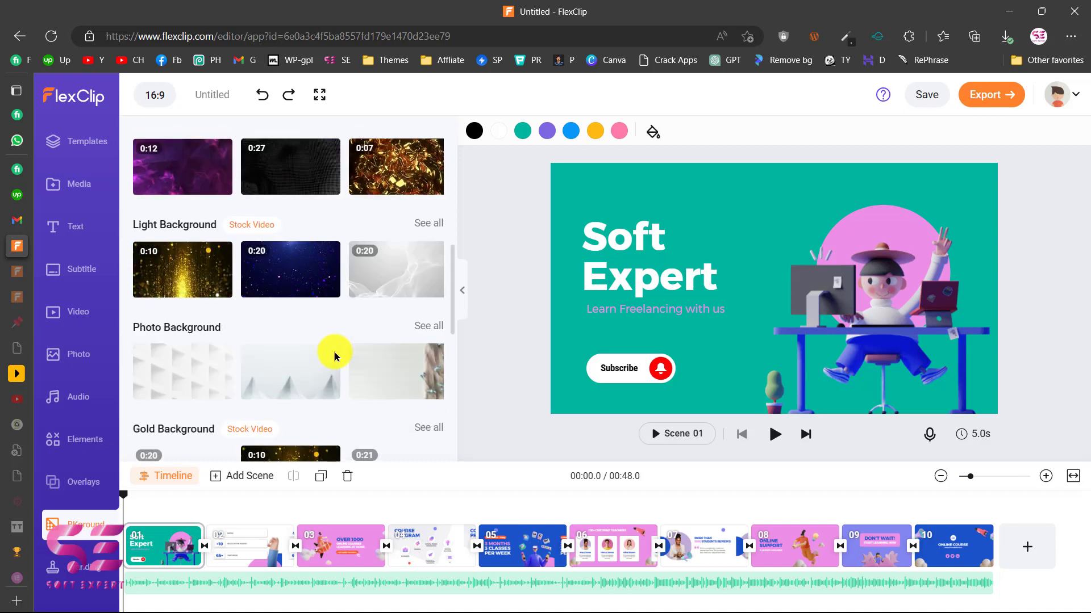
click(85, 568)
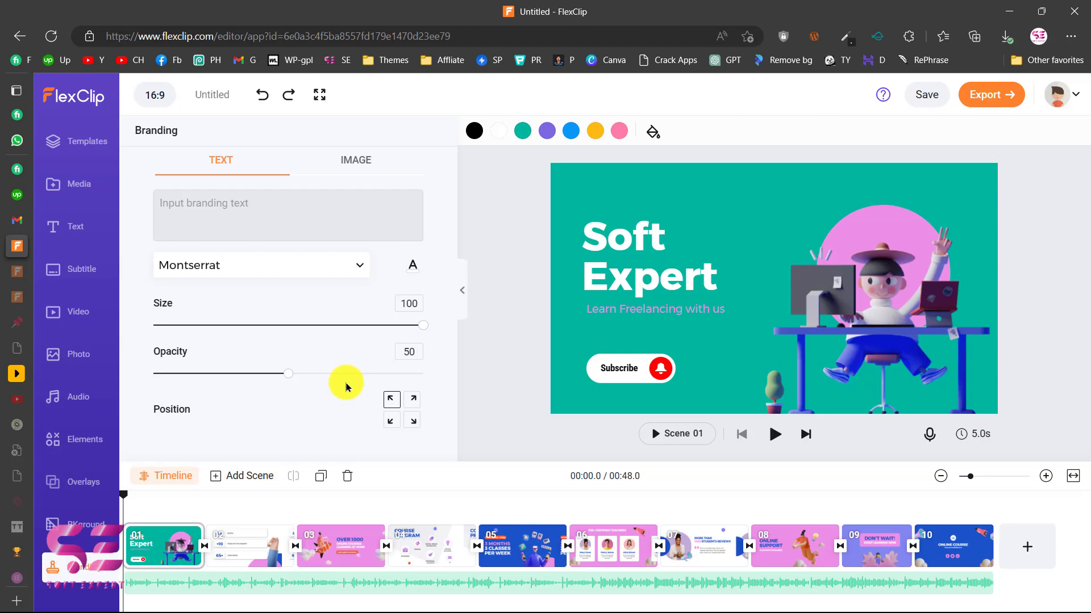
click(210, 35)
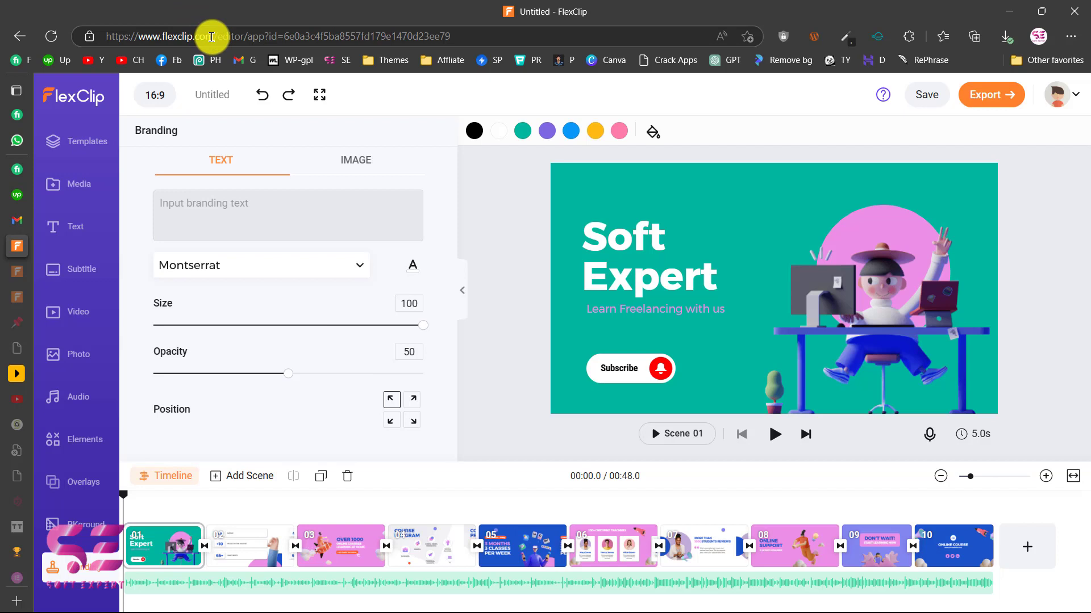
drag(214, 35, 106, 46)
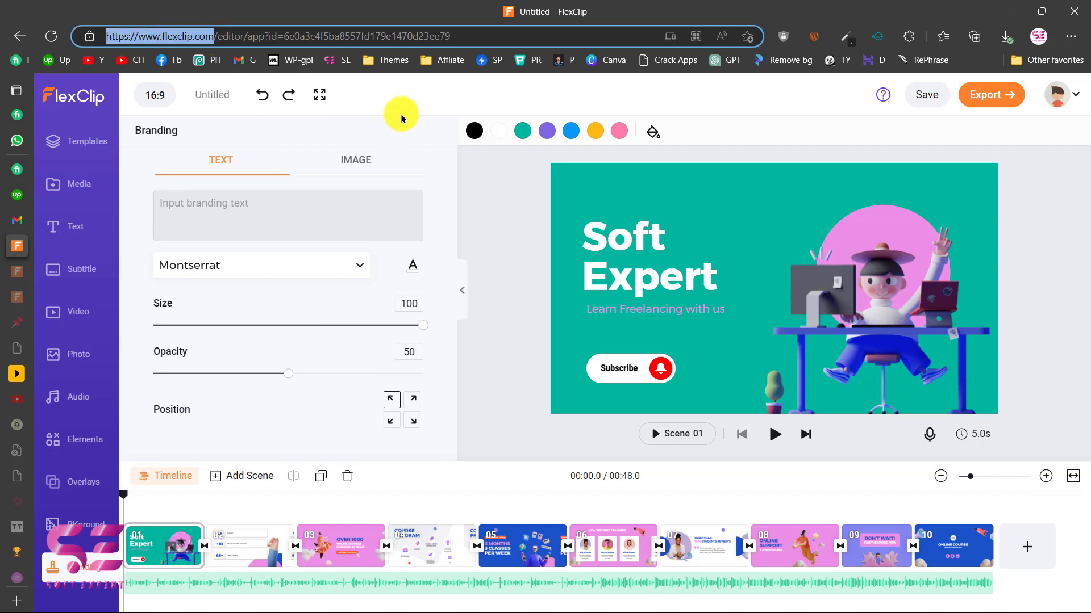
click(213, 132)
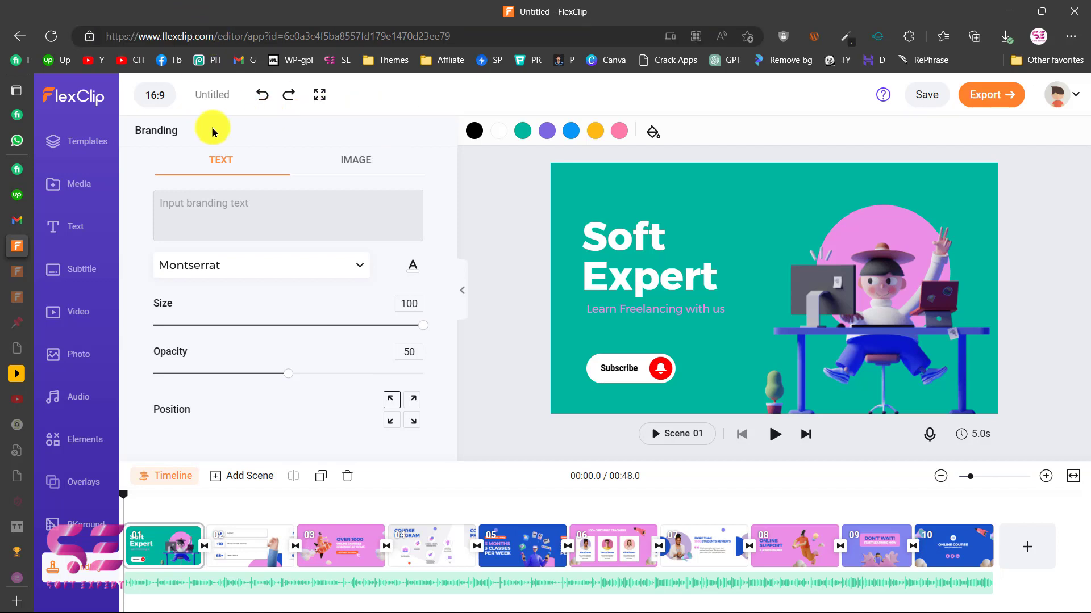
Switch to the Pricing - FlexClip tab and review the Free, Basic, Plus and Business plans.
mouse_move(18, 273)
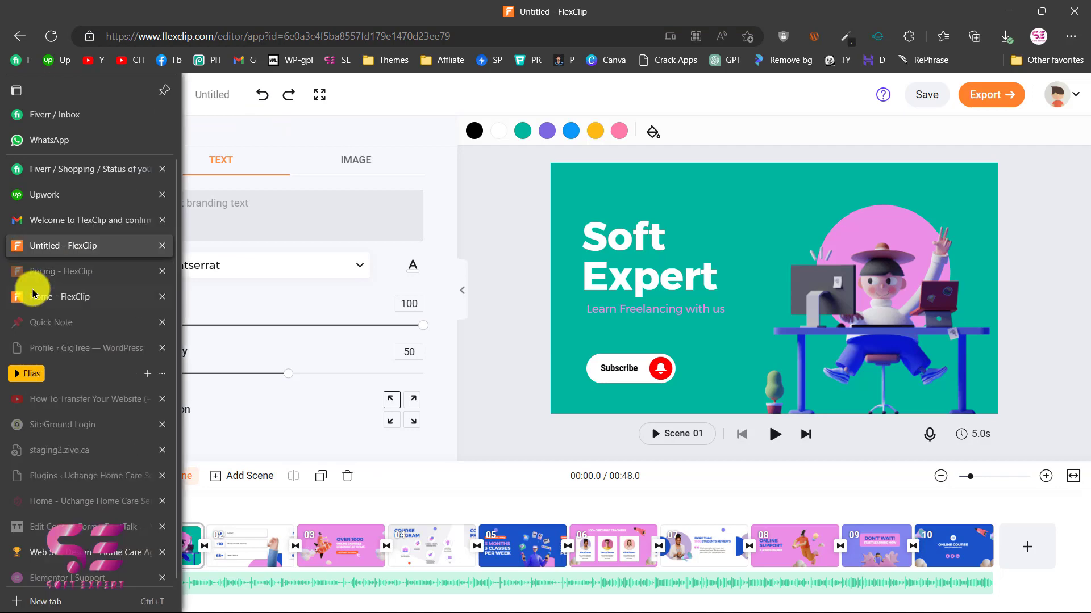
click(55, 277)
scroll(202, 325, down, 3)
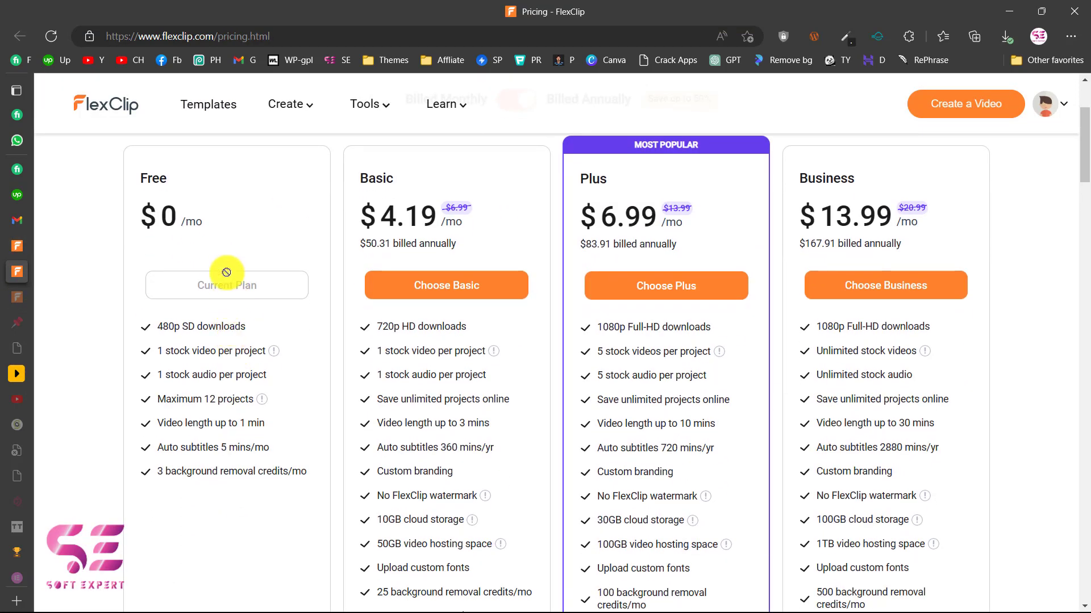
scroll(308, 461, up, 1)
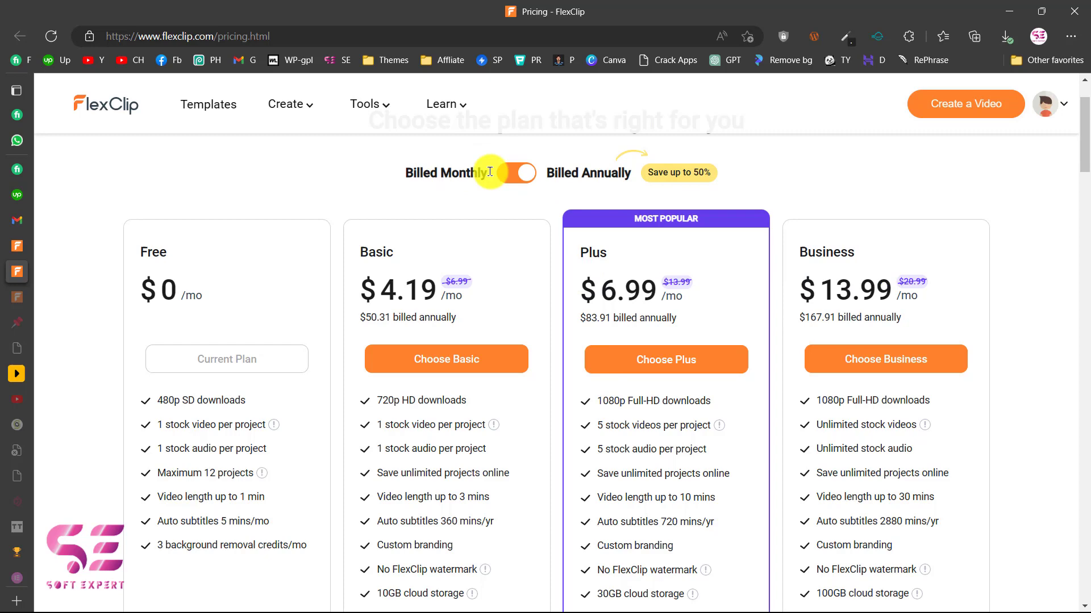
scroll(666, 216, up, 1)
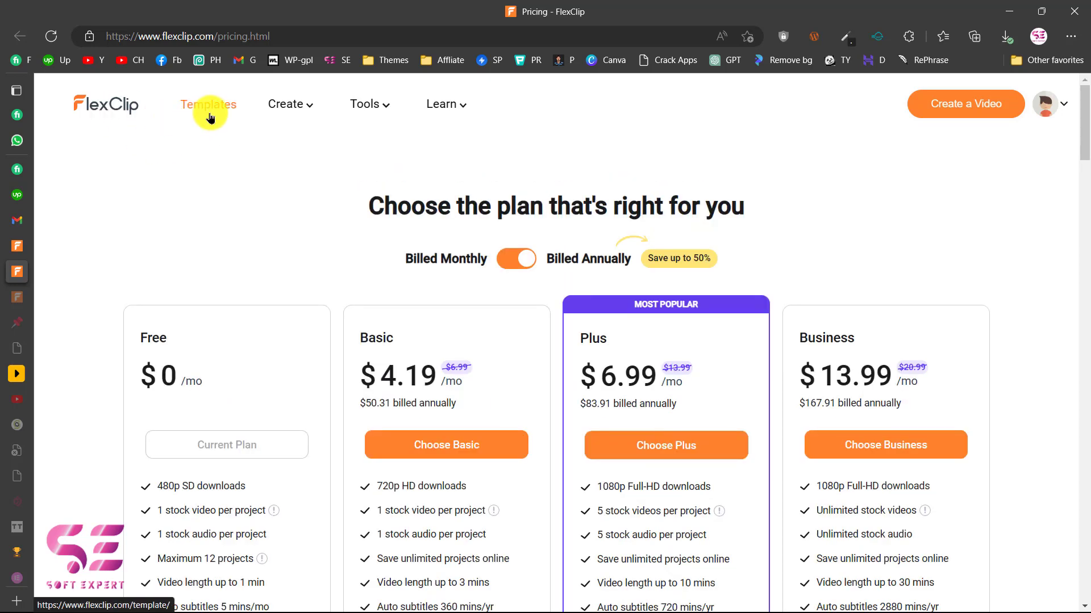
mouse_move(288, 107)
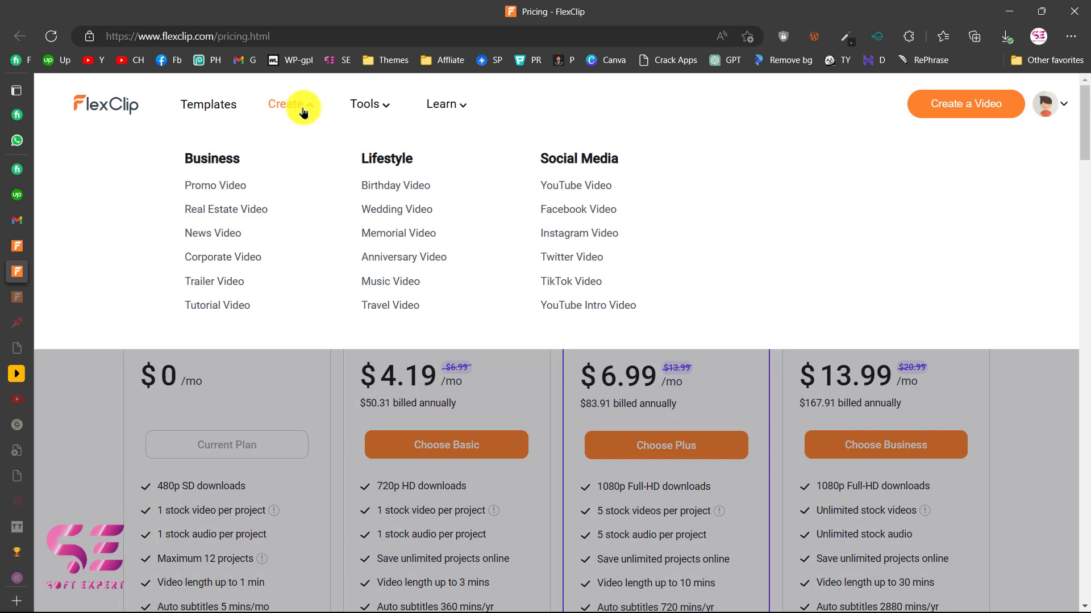
mouse_move(366, 102)
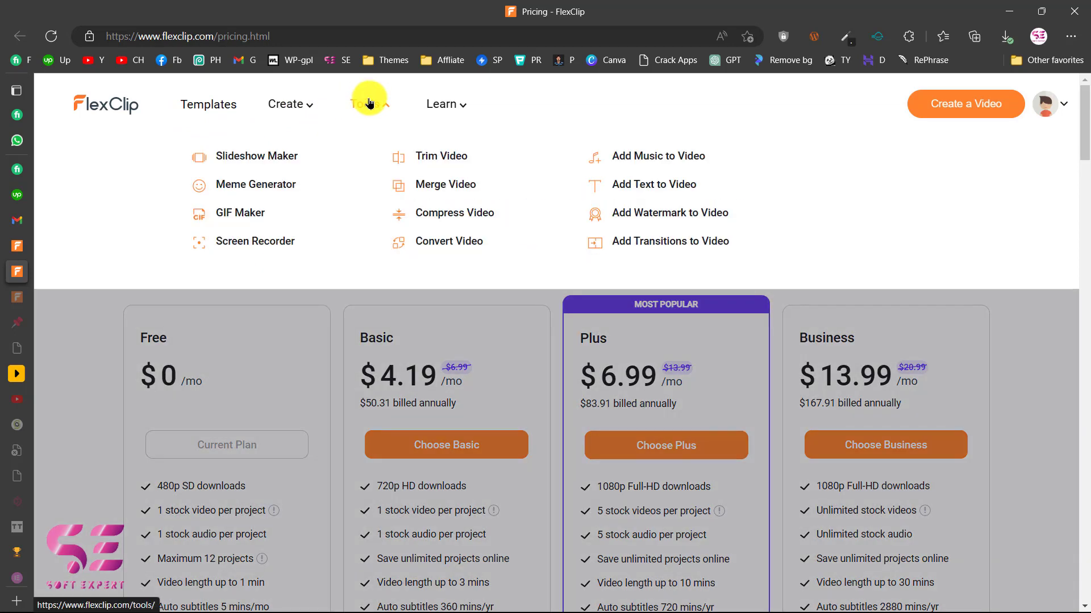